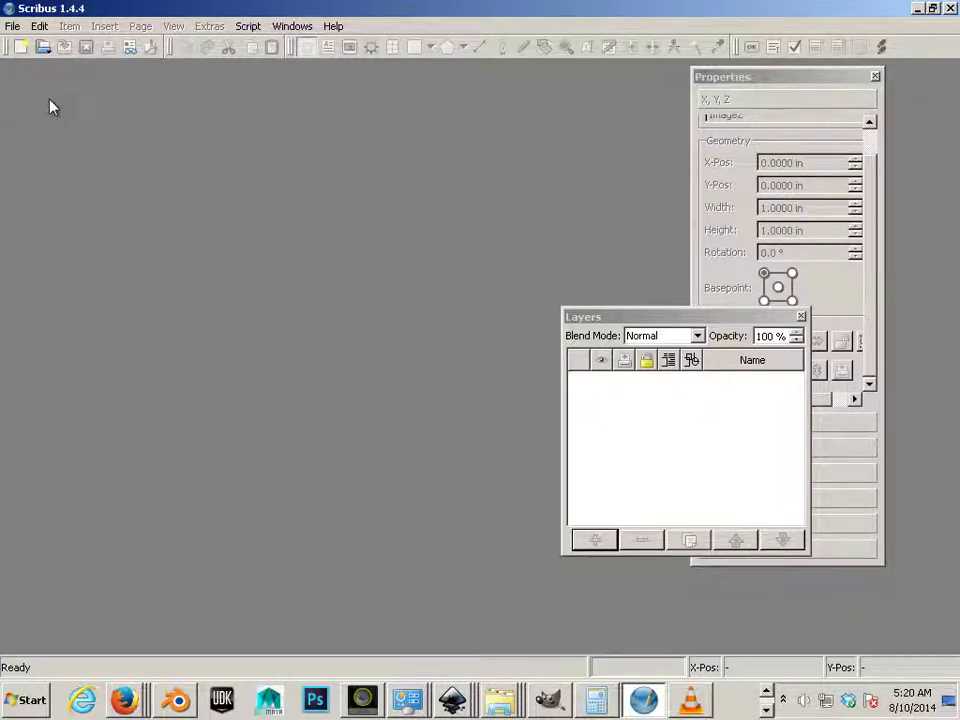
- Start a new document measured in inches, with a page 8.5 in wide and 11 in high
{"action": "left_click", "coordinate": [12, 27]}
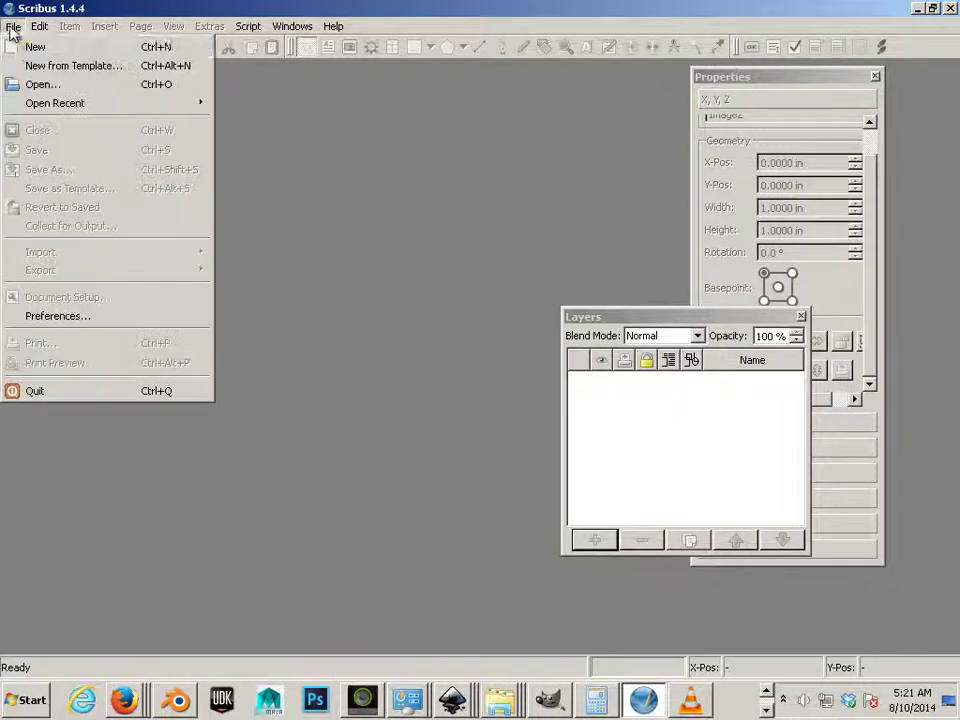
{"action": "left_click", "coordinate": [85, 55]}
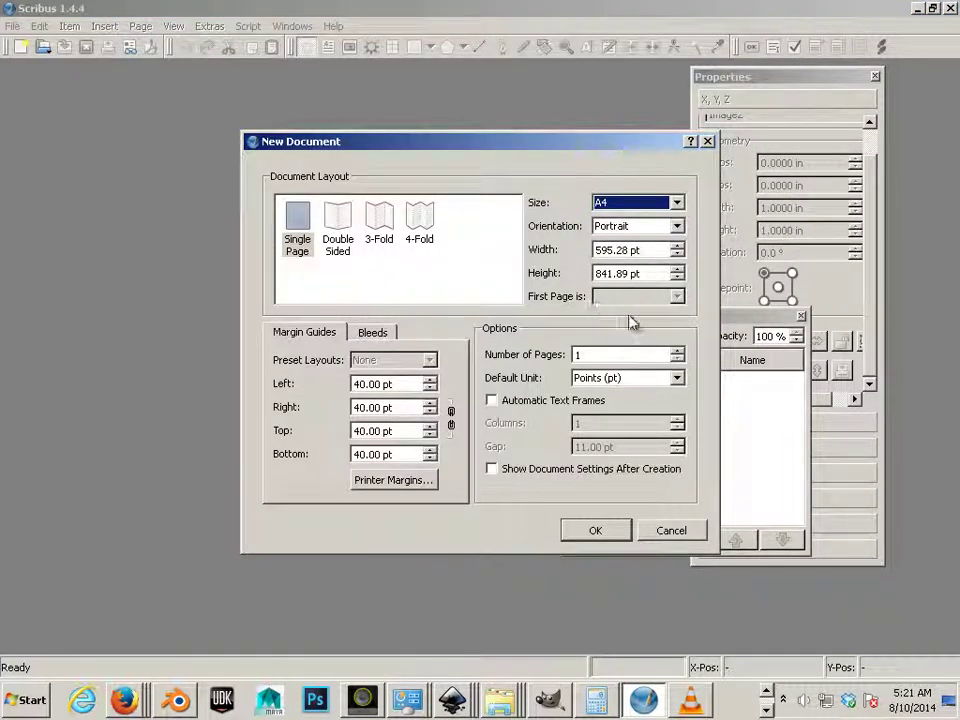
{"action": "left_click", "coordinate": [626, 379]}
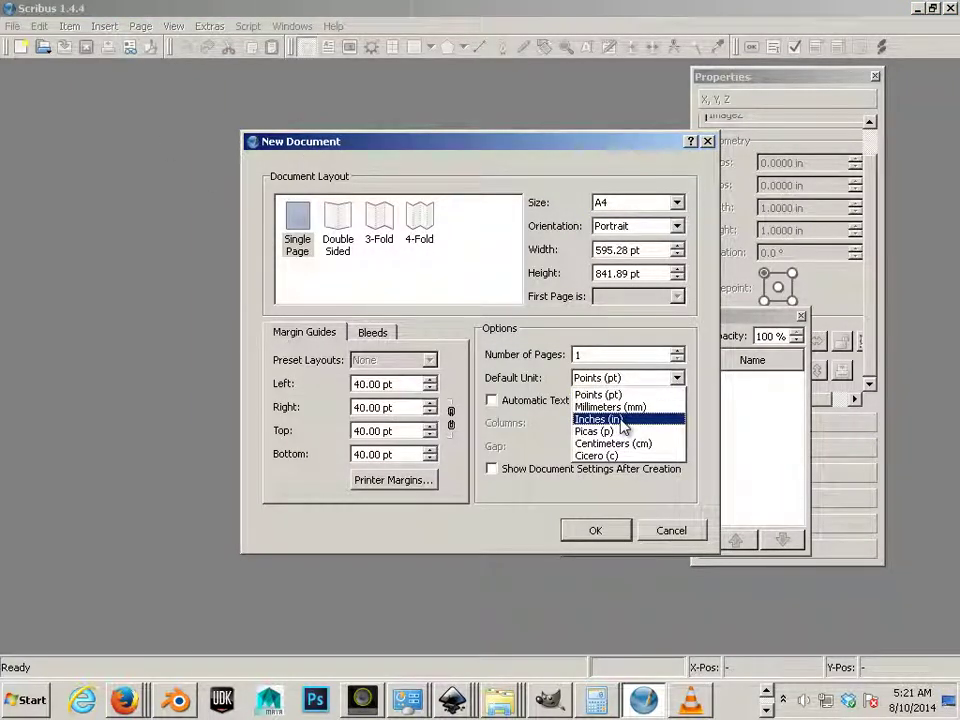
{"action": "left_click", "coordinate": [624, 420]}
{"action": "left_click_drag", "start_coordinate": [640, 250], "coordinate": [573, 256]}
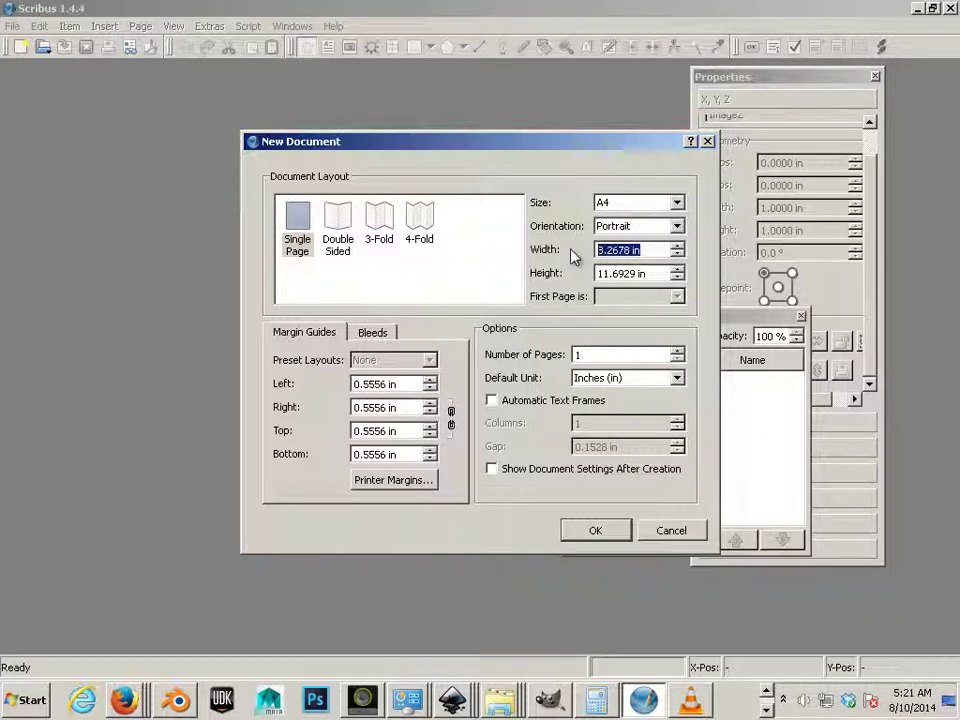
{"action": "type", "text": "8.5"}
{"action": "left_click_drag", "start_coordinate": [645, 273], "coordinate": [600, 274]}
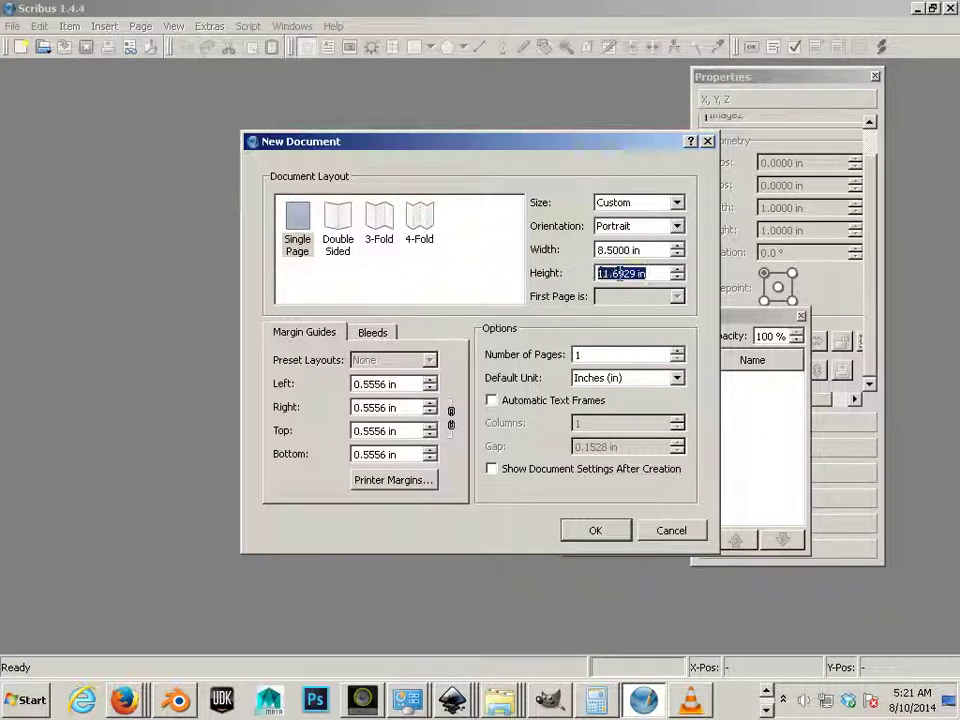
{"action": "type", "text": "11"}
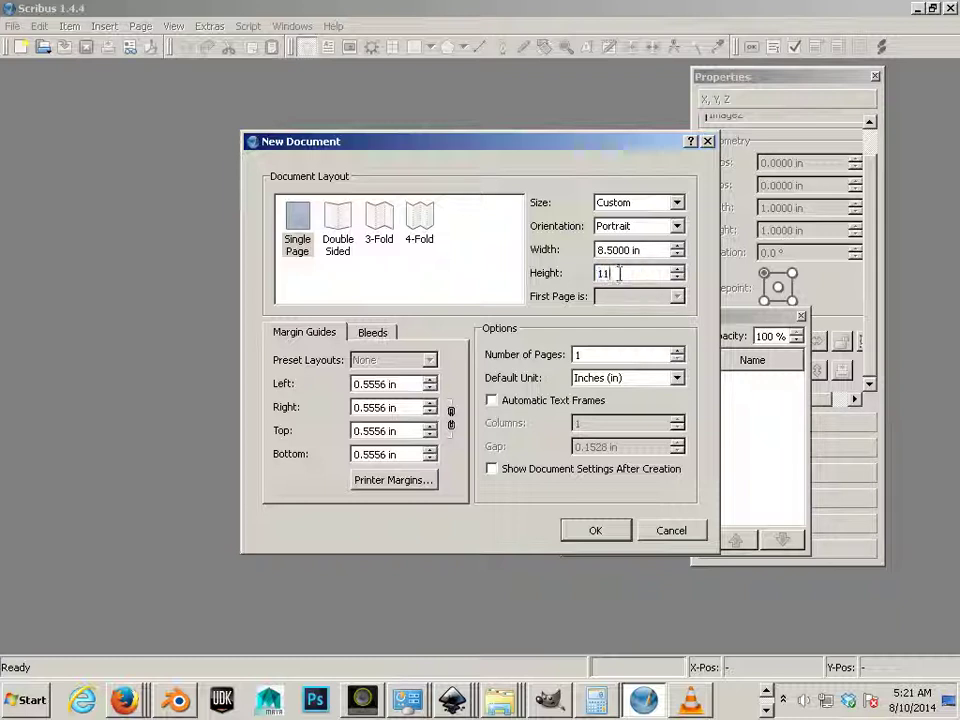
- Set the left, right, top and bottom margins to 0.25 in and create the document
{"action": "left_click", "coordinate": [401, 384]}
{"action": "left_click_drag", "start_coordinate": [401, 384], "coordinate": [326, 383]}
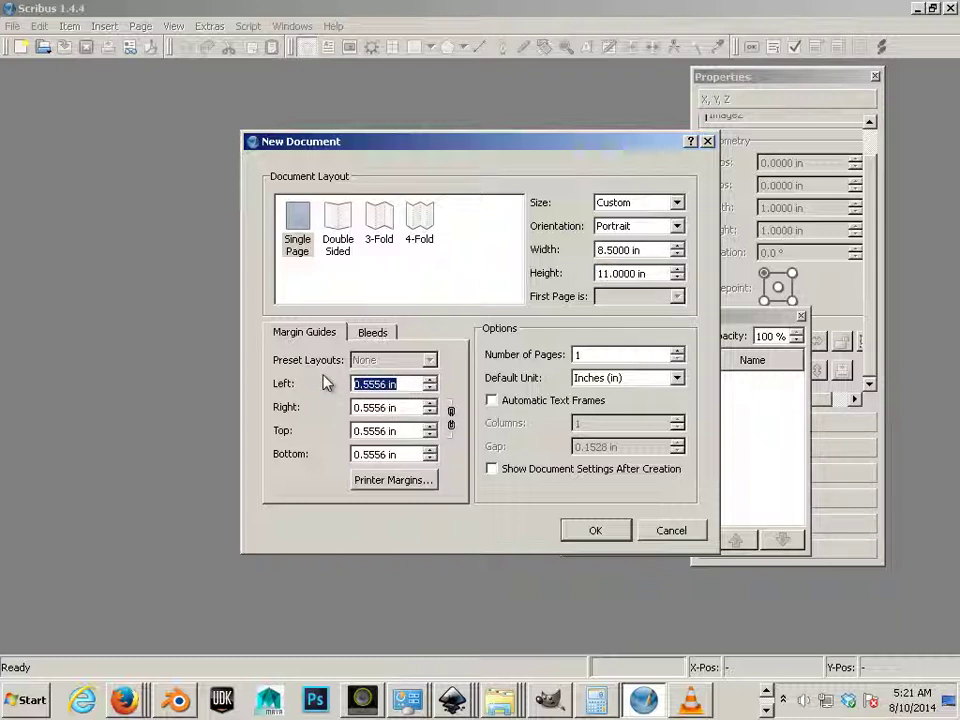
{"action": "type", "text": ".25"}
{"action": "left_click", "coordinate": [401, 407]}
{"action": "left_click_drag", "start_coordinate": [401, 407], "coordinate": [311, 405]}
{"action": "type", "text": ".25"}
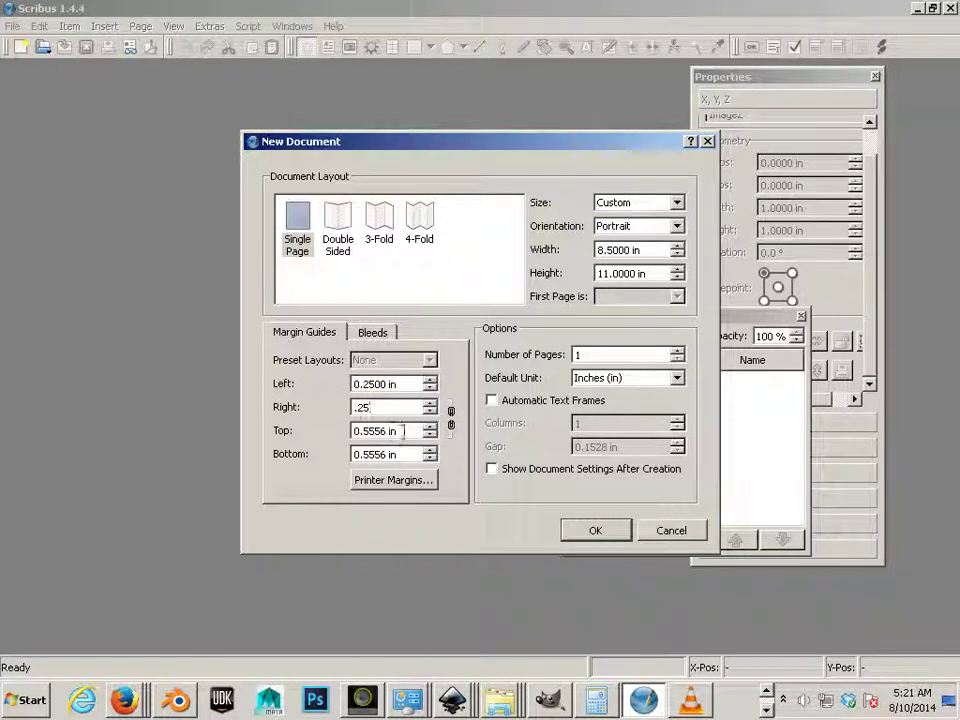
{"action": "key", "text": "Tab"}
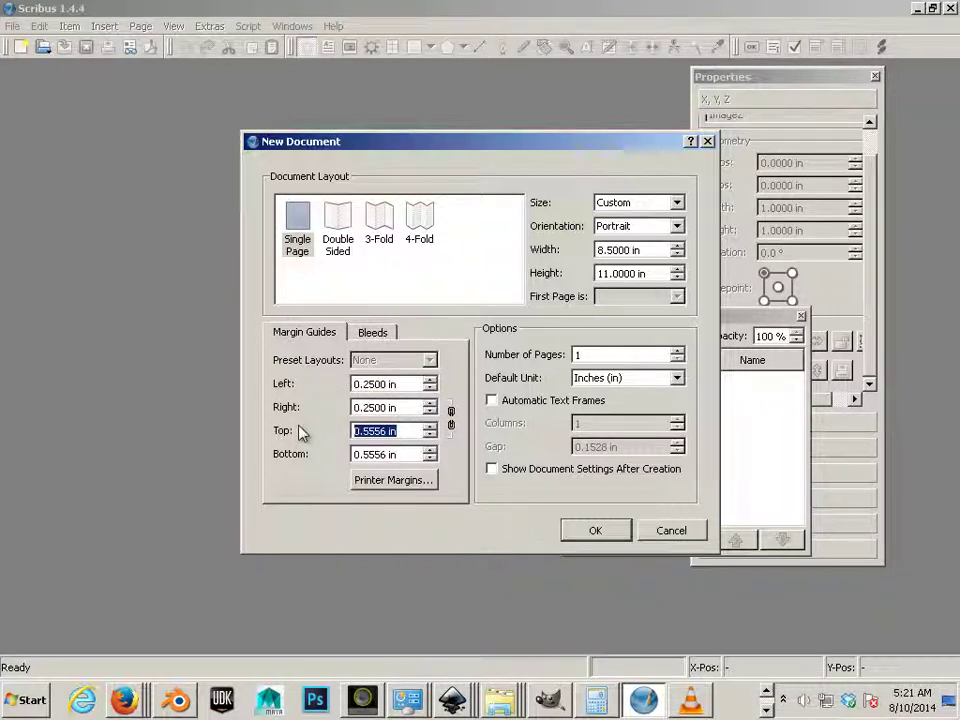
{"action": "type", "text": ".25"}
{"action": "left_click", "coordinate": [372, 454]}
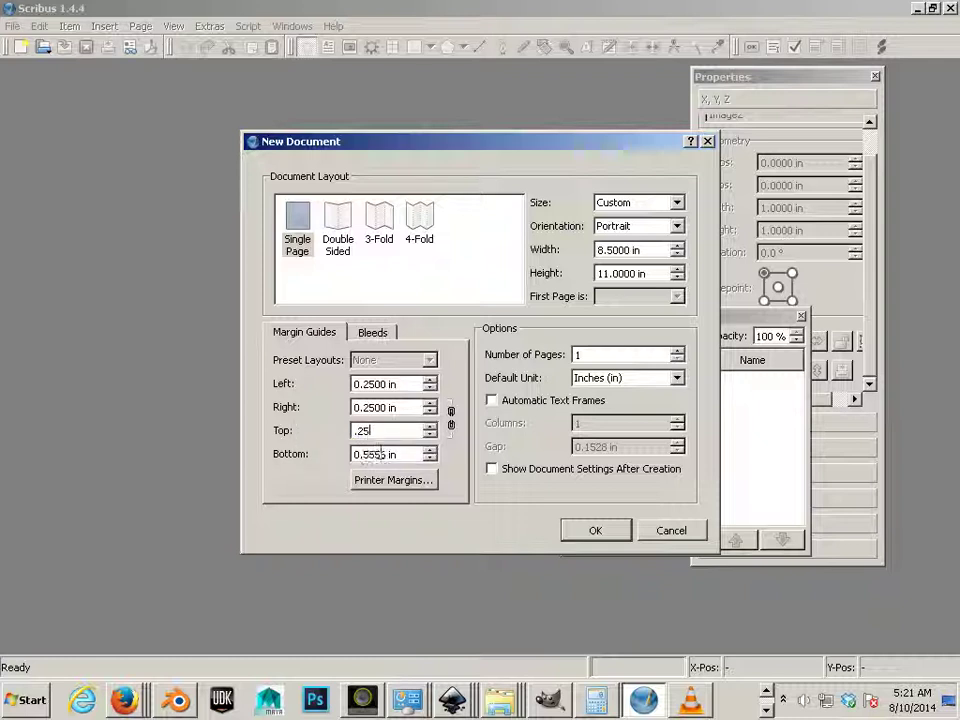
{"action": "left_click_drag", "start_coordinate": [408, 454], "coordinate": [311, 455]}
{"action": "type", "text": ".25"}
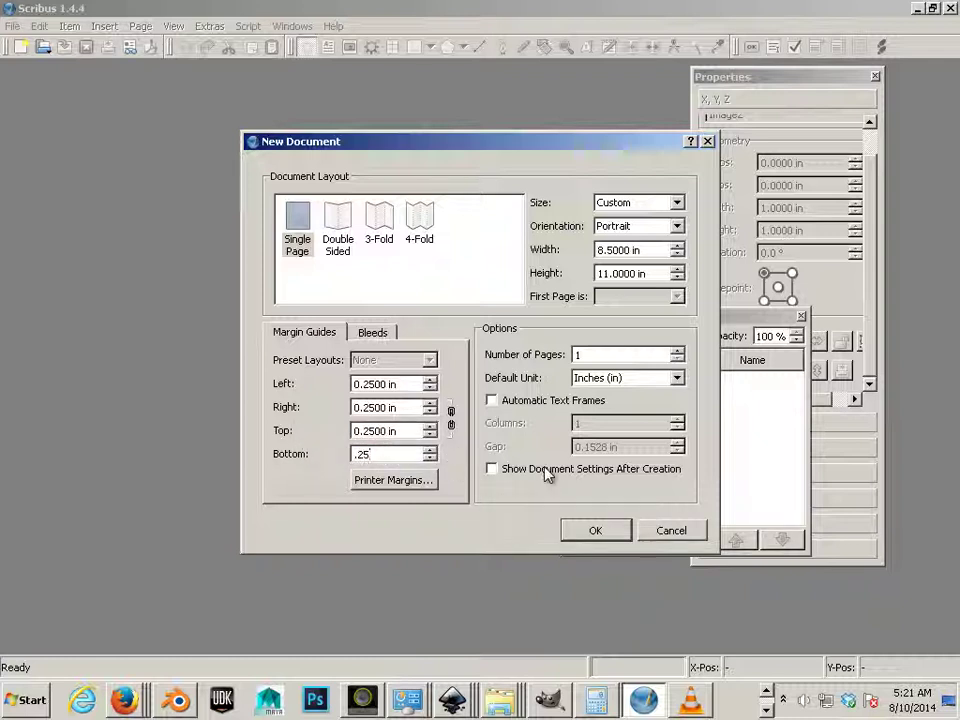
{"action": "left_click", "coordinate": [597, 531]}
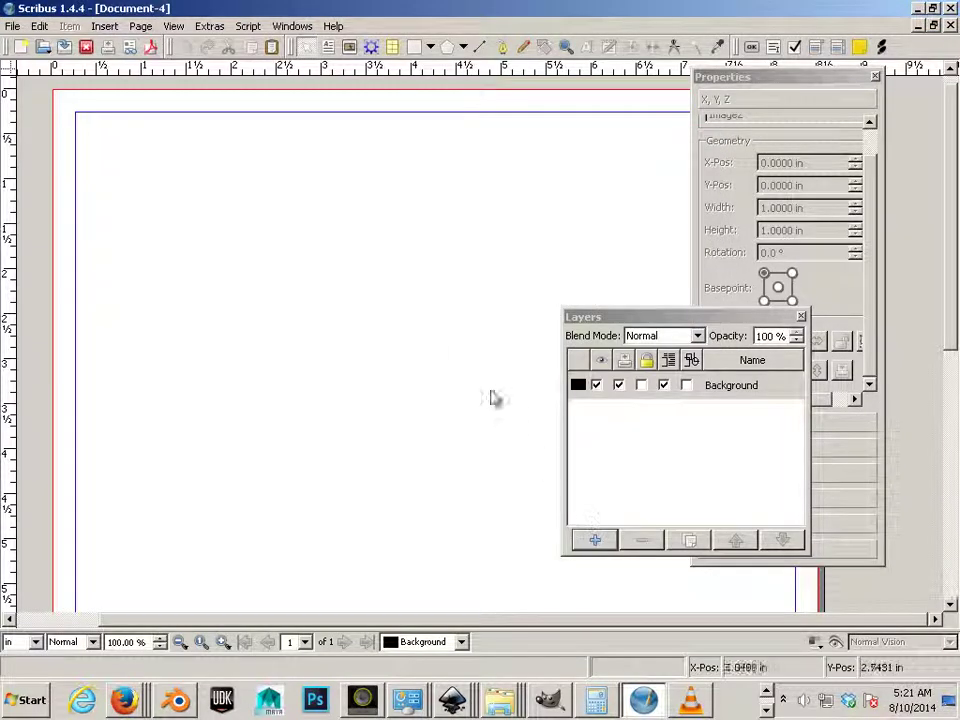
- Place a vertical ruler guide down the middle of the page at about 4.25 in
{"action": "key", "text": "ctrl+minus"}
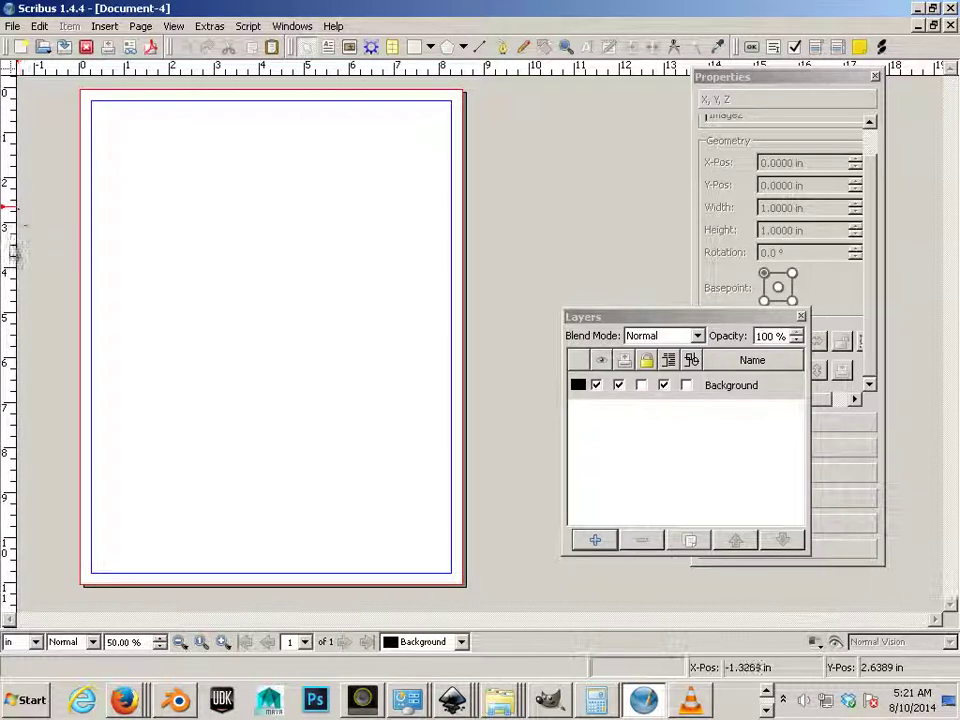
{"action": "left_click_drag", "start_coordinate": [14, 253], "coordinate": [272, 282]}
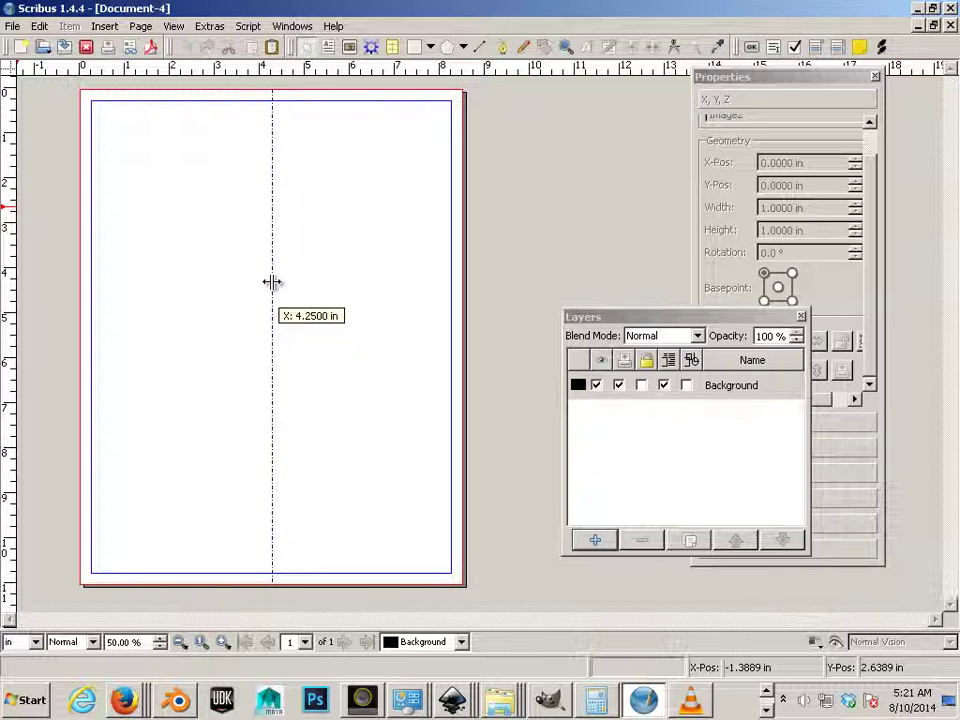
{"action": "left_click_drag", "start_coordinate": [272, 282], "coordinate": [272, 284]}
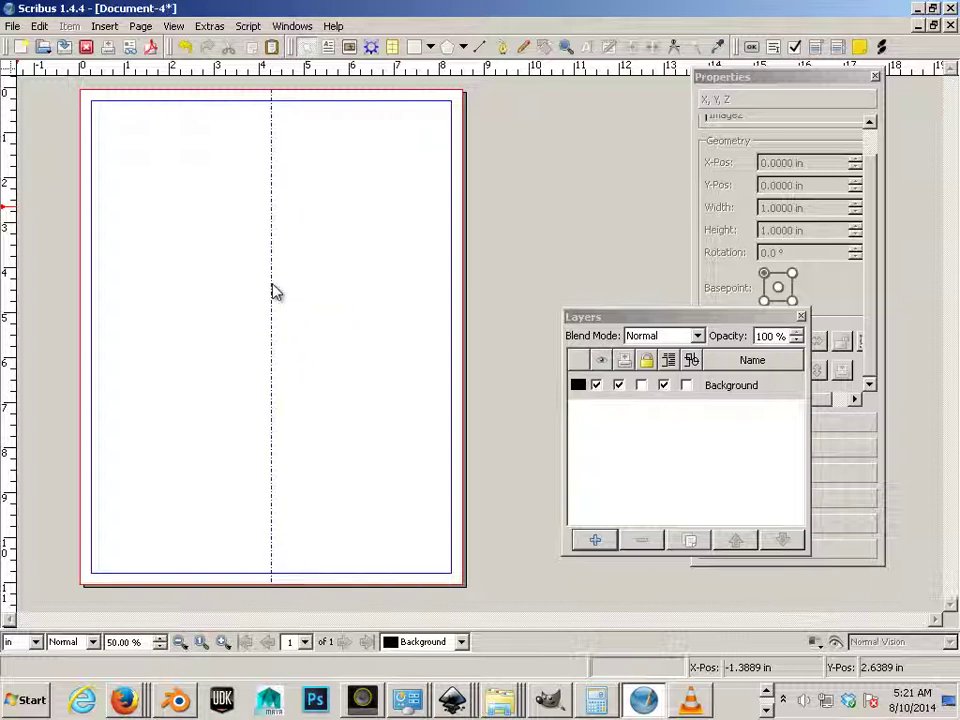
- Set the vertical centre guide's position to exactly 4.25 in using the Guide Manager
{"action": "left_click", "coordinate": [143, 27]}
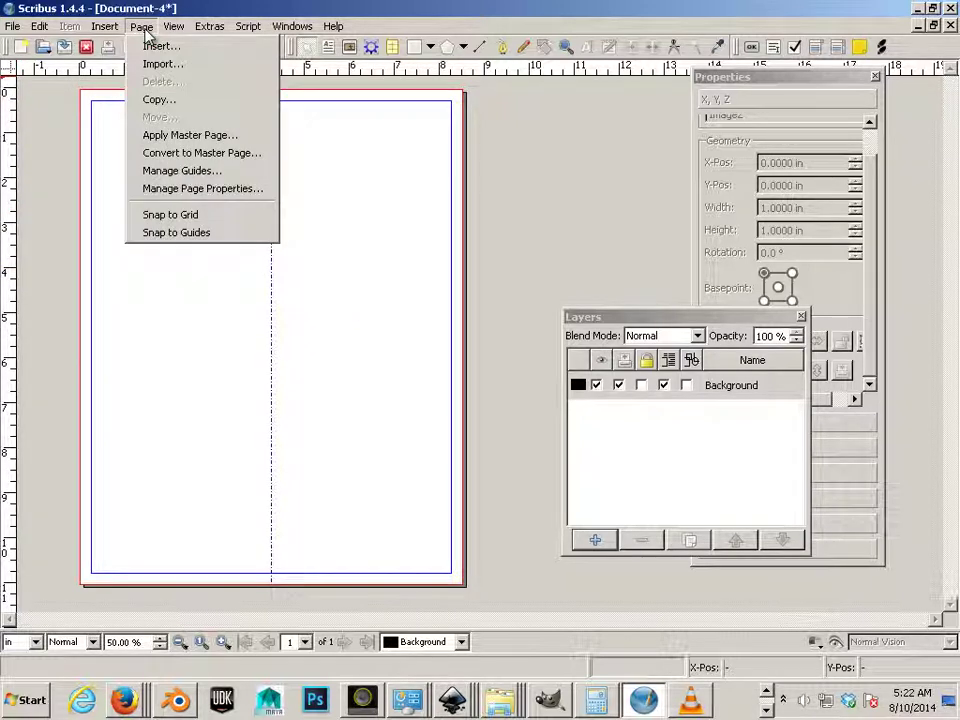
{"action": "left_click", "coordinate": [185, 172]}
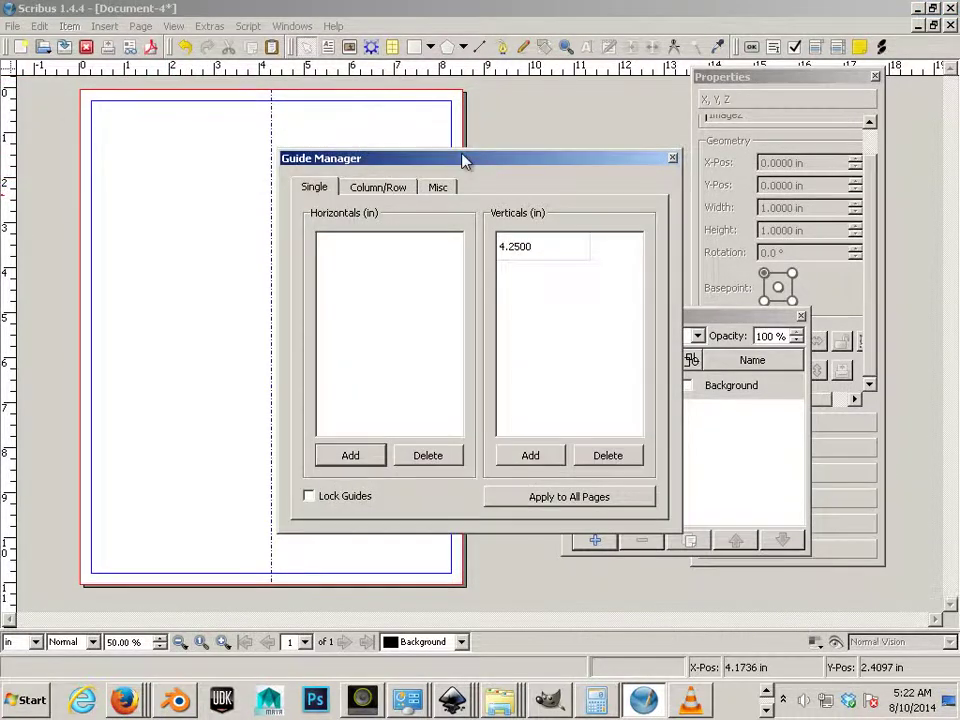
{"action": "left_click_drag", "start_coordinate": [461, 156], "coordinate": [628, 137]}
{"action": "left_click", "coordinate": [687, 236]}
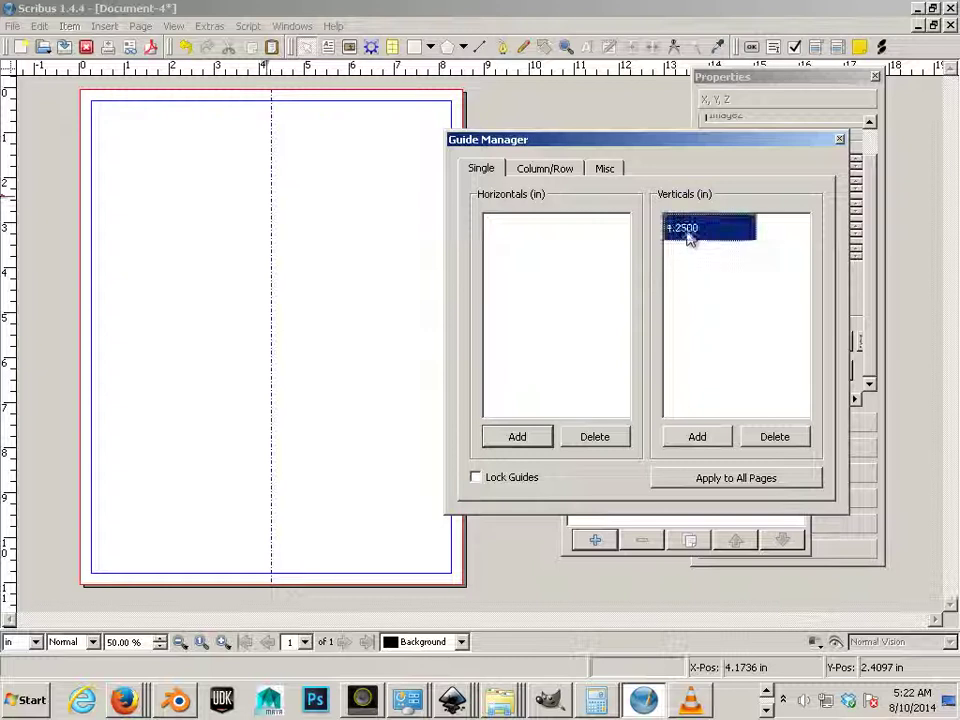
{"action": "left_click", "coordinate": [697, 230]}
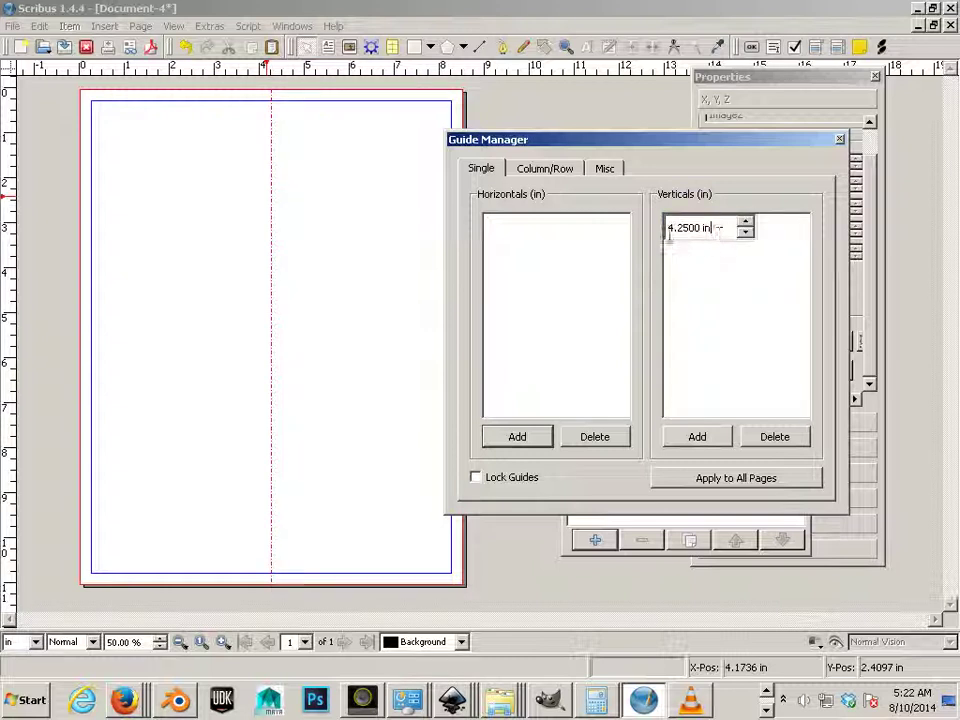
{"action": "type", "text": "4.25"}
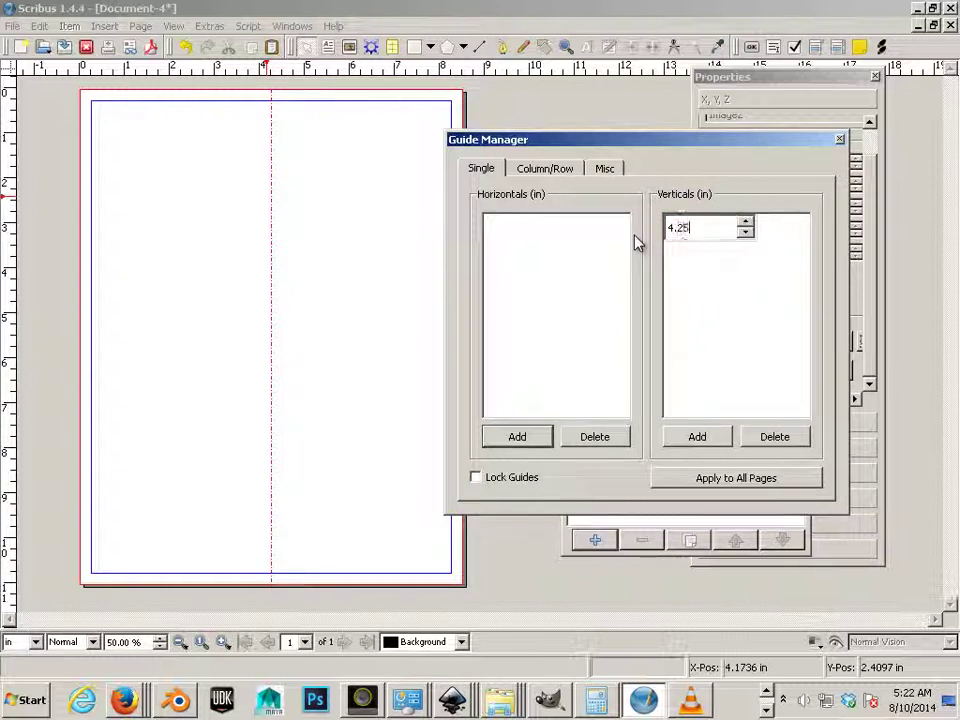
{"action": "key", "text": "Return"}
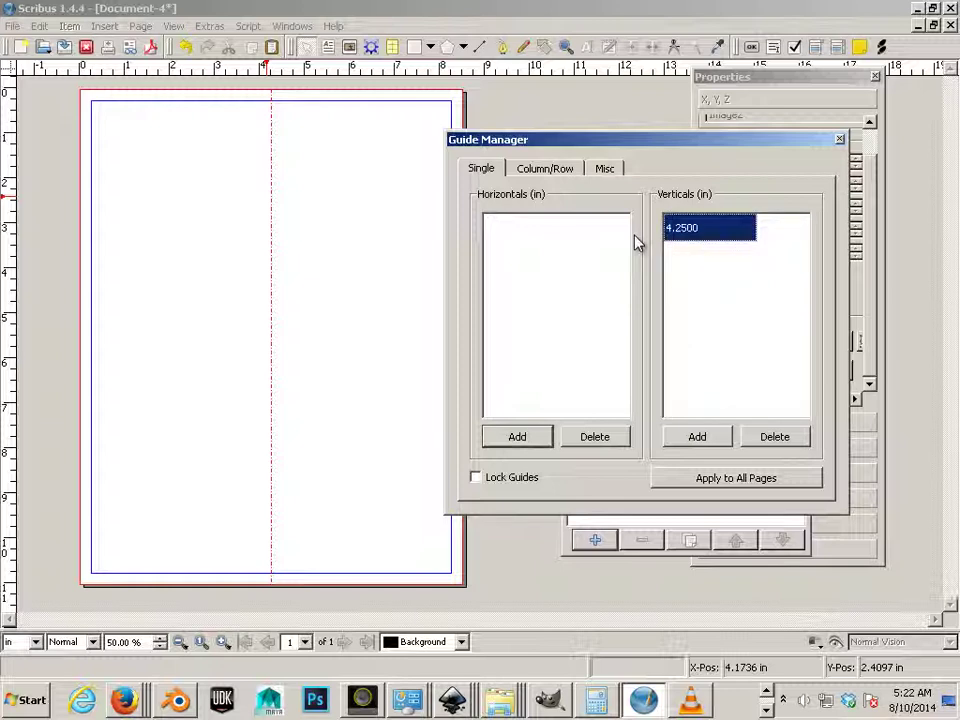
- Add a horizontal guide across the middle of the page and set its position to 5.5 in
{"action": "left_click_drag", "start_coordinate": [618, 146], "coordinate": [672, 143]}
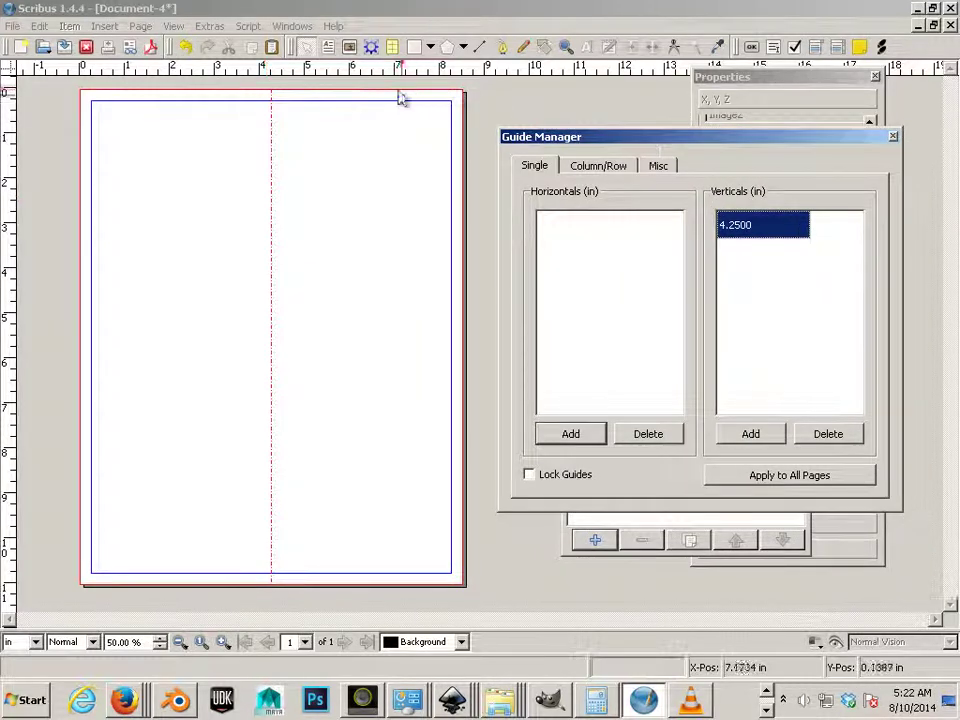
{"action": "left_click_drag", "start_coordinate": [385, 68], "coordinate": [336, 340]}
{"action": "left_click", "coordinate": [565, 228]}
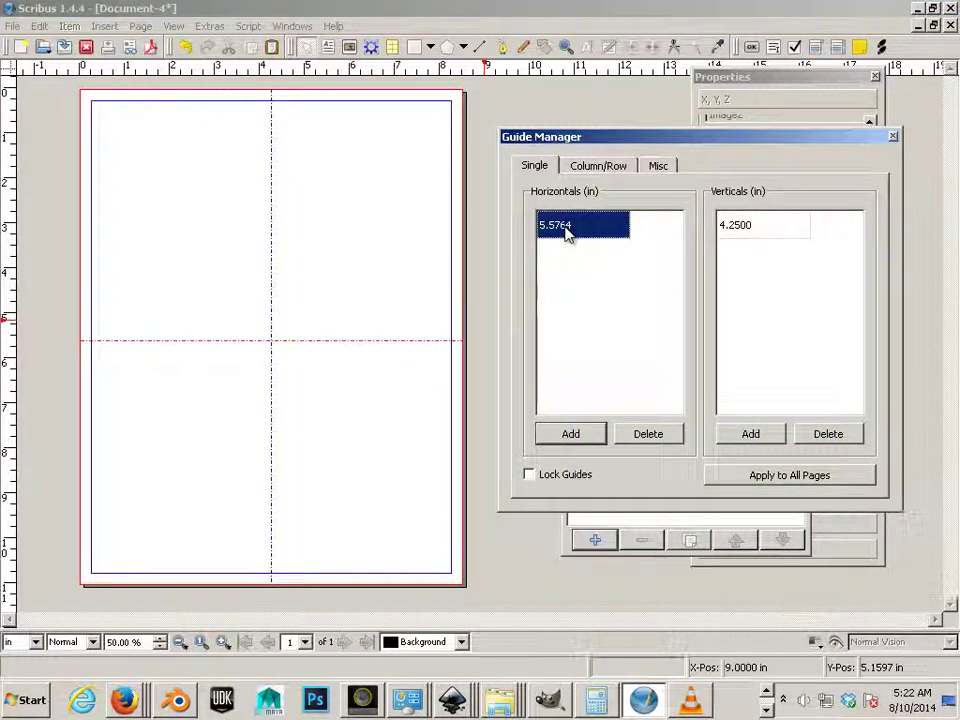
{"action": "left_click", "coordinate": [566, 228]}
{"action": "type", "text": "5.5"}
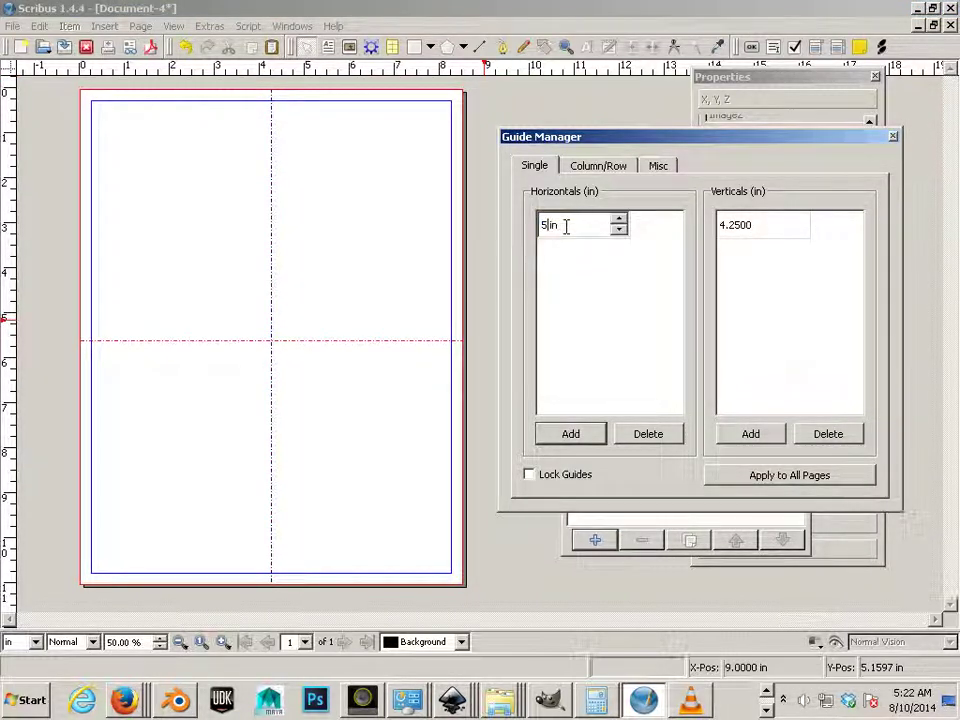
{"action": "key", "text": "Return"}
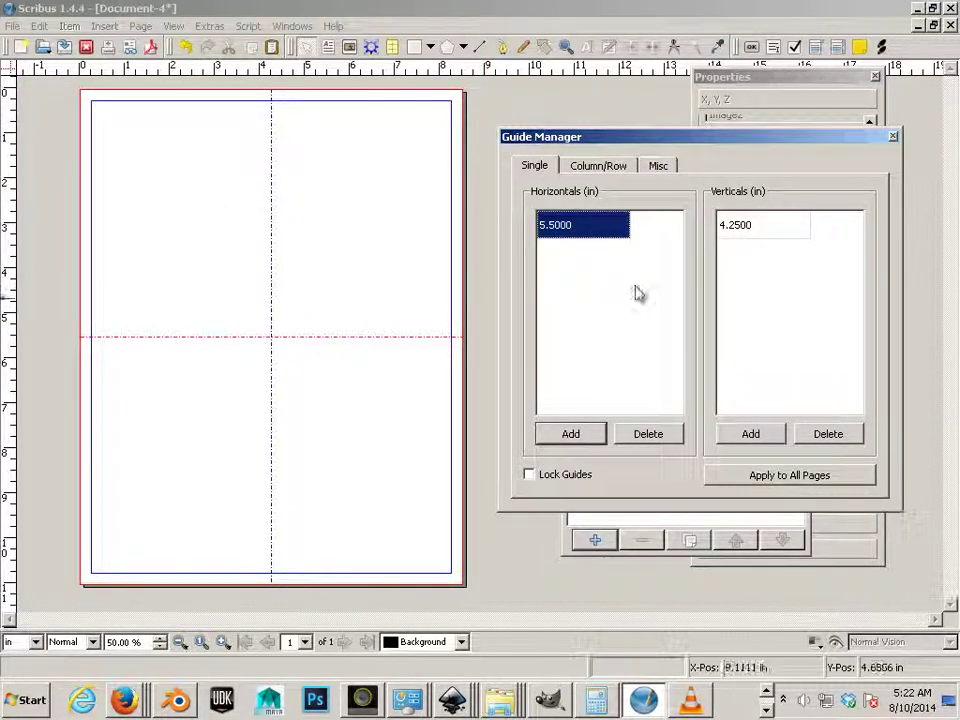
- Add a second vertical guide just left of the centre guide and set its position to 4 in
{"action": "left_click", "coordinate": [8, 278]}
{"action": "left_click_drag", "start_coordinate": [8, 278], "coordinate": [260, 275]}
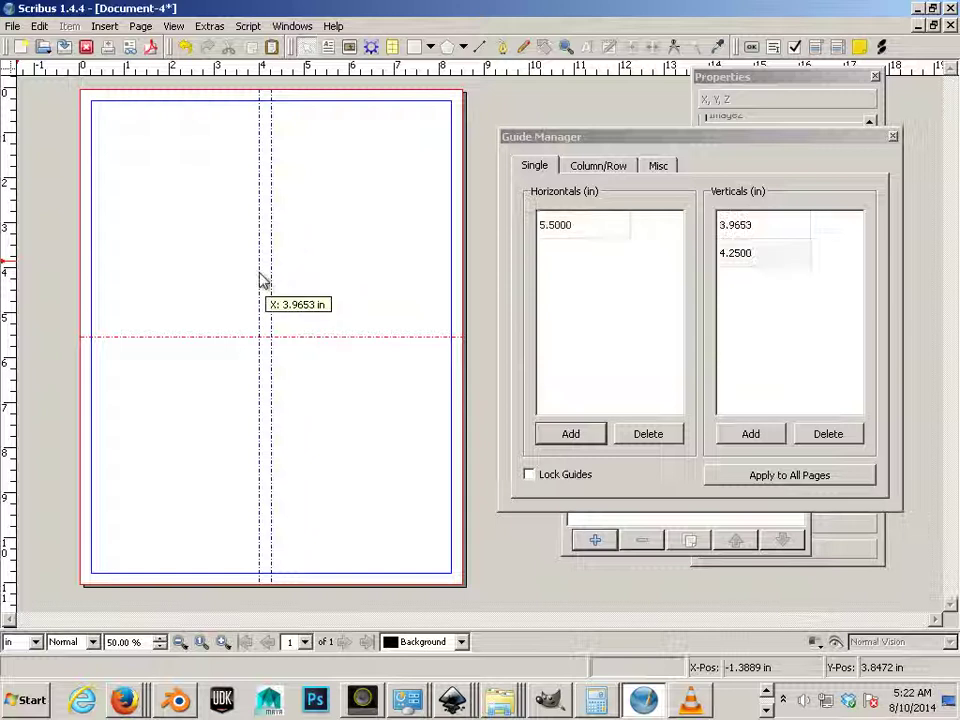
{"action": "double_click", "coordinate": [743, 255]}
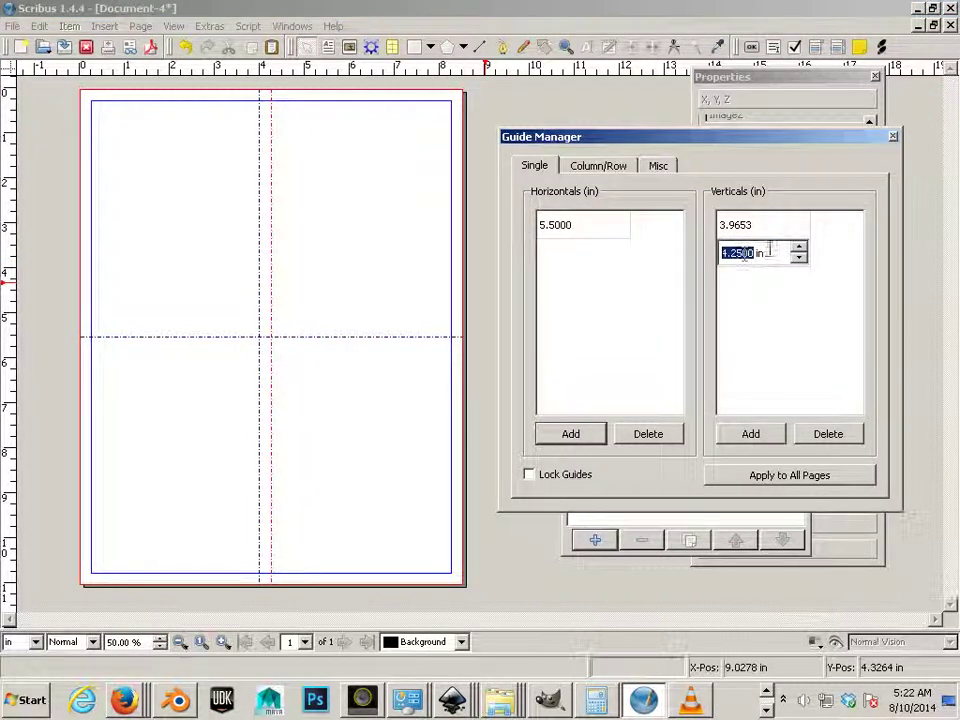
{"action": "left_click", "coordinate": [771, 251]}
{"action": "left_click", "coordinate": [758, 228]}
{"action": "left_click", "coordinate": [757, 225]}
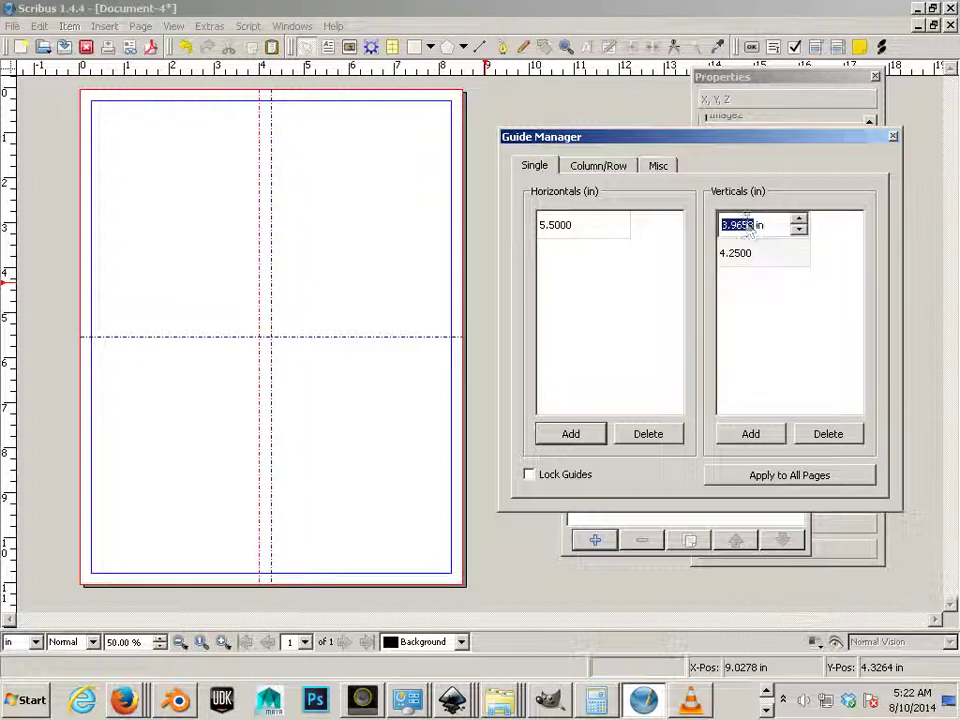
{"action": "left_click", "coordinate": [760, 225]}
{"action": "key", "text": "ctrl+a"}
{"action": "type", "text": "4"}
{"action": "key", "text": "Return"}
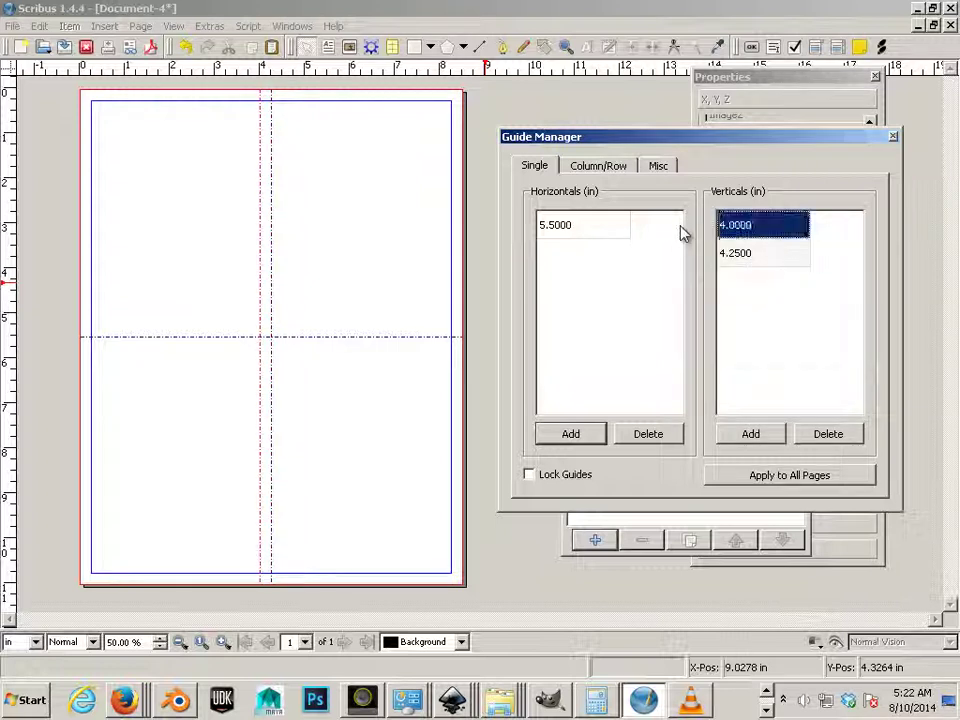
- Add a third vertical guide just right of the centre guide and set its position to 4.5 in
{"action": "left_click", "coordinate": [10, 287]}
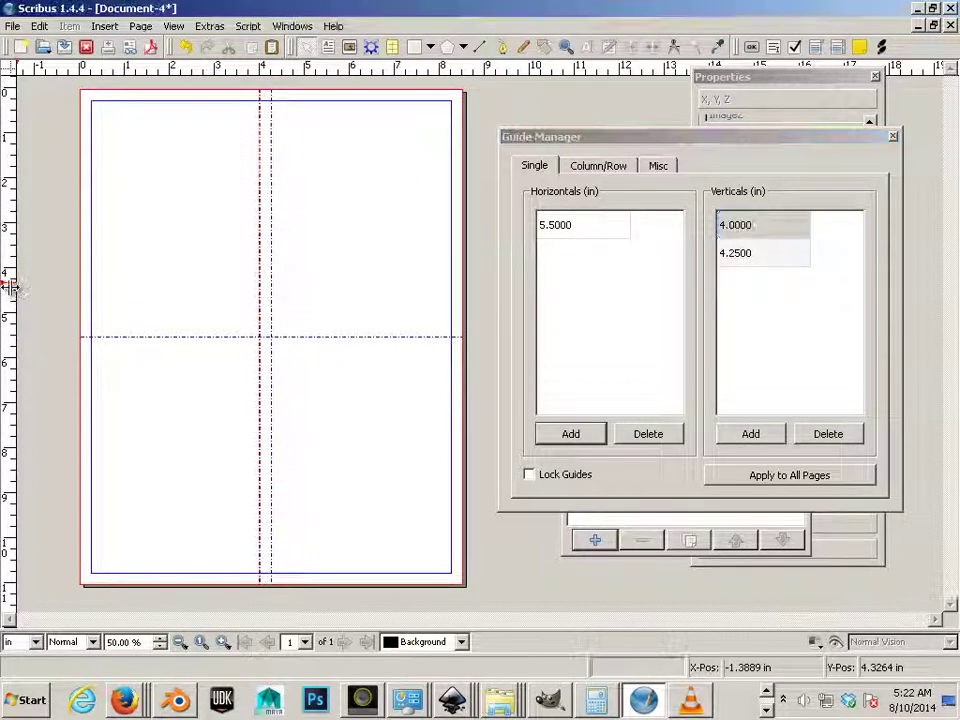
{"action": "left_click_drag", "start_coordinate": [10, 287], "coordinate": [285, 278]}
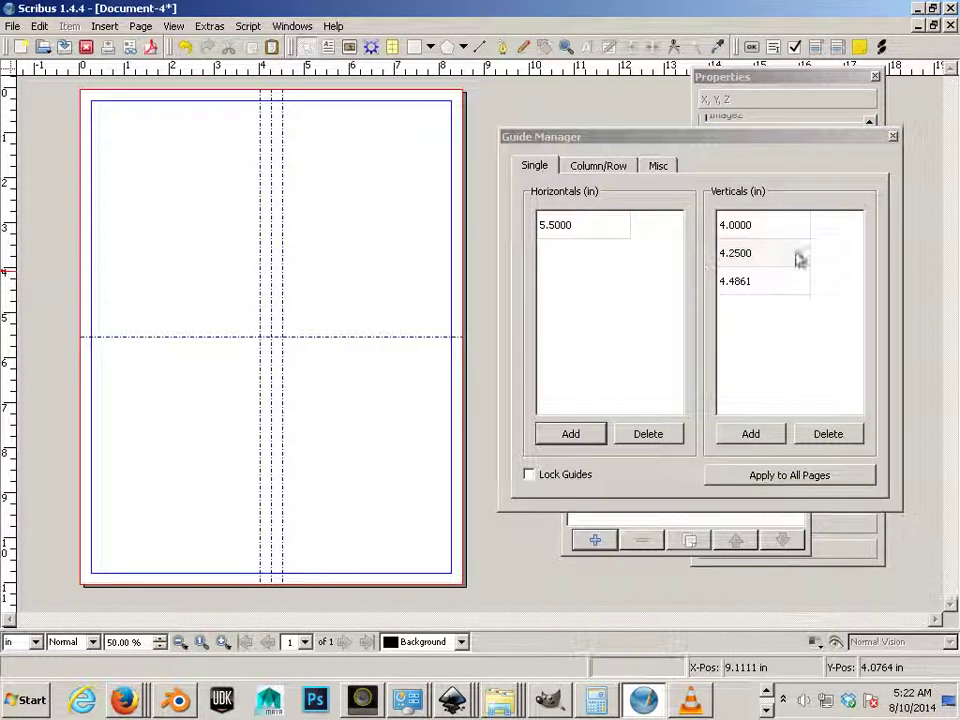
{"action": "double_click", "coordinate": [746, 281]}
{"action": "left_click", "coordinate": [746, 281]}
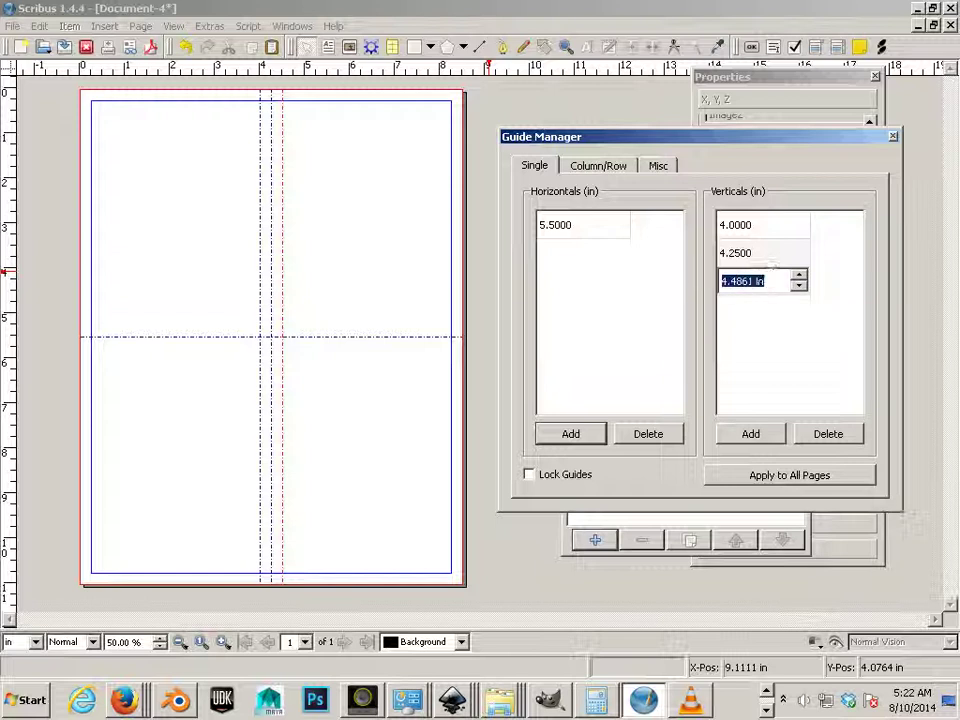
{"action": "type", "text": "4.5"}
{"action": "key", "text": "Return"}
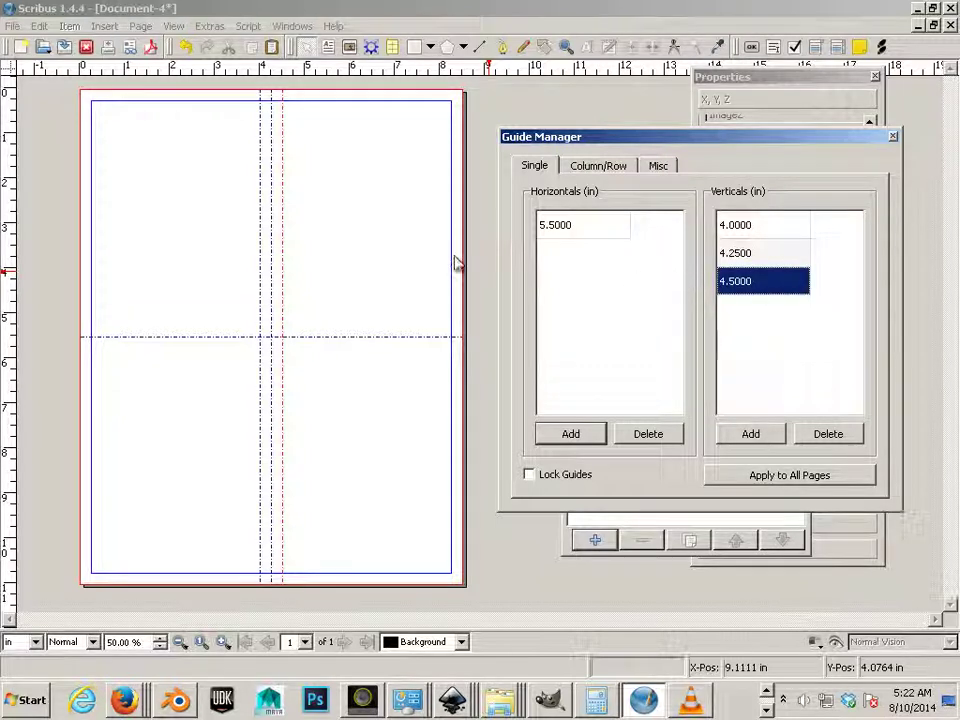
- Add a horizontal guide just above the page's horizontal centre guide at 5.25 in
{"action": "left_click", "coordinate": [302, 68]}
{"action": "left_click_drag", "start_coordinate": [302, 68], "coordinate": [304, 325]}
{"action": "left_click", "coordinate": [555, 226]}
{"action": "left_click", "coordinate": [562, 224]}
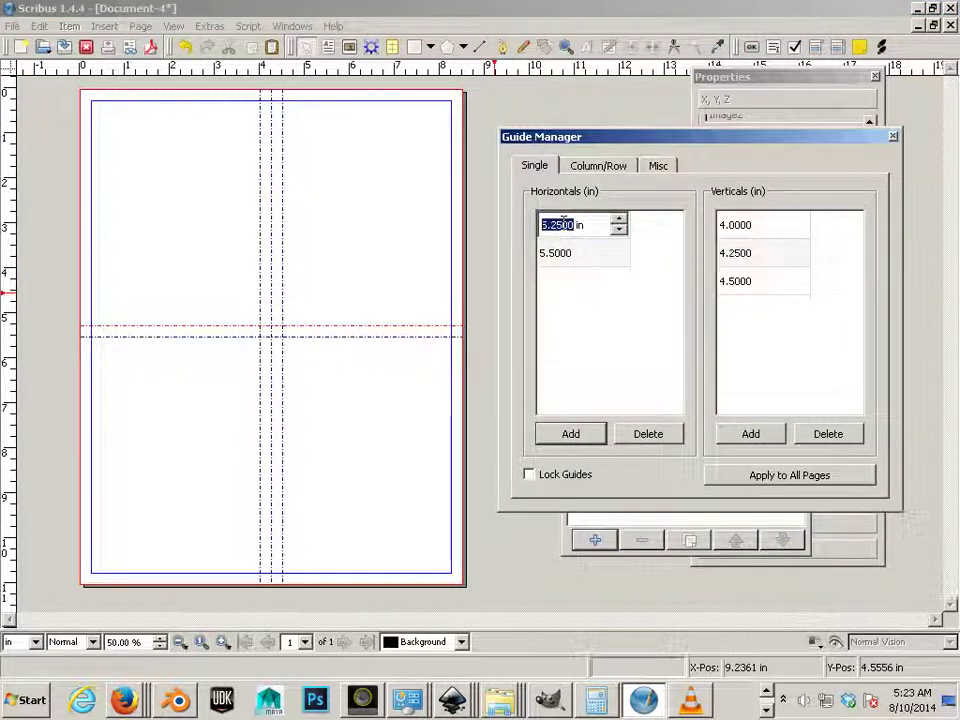
- Add a horizontal guide just below the horizontal centre guide at 5.75 in, and apply the guides to all pages
{"action": "left_click_drag", "start_coordinate": [340, 68], "coordinate": [341, 348]}
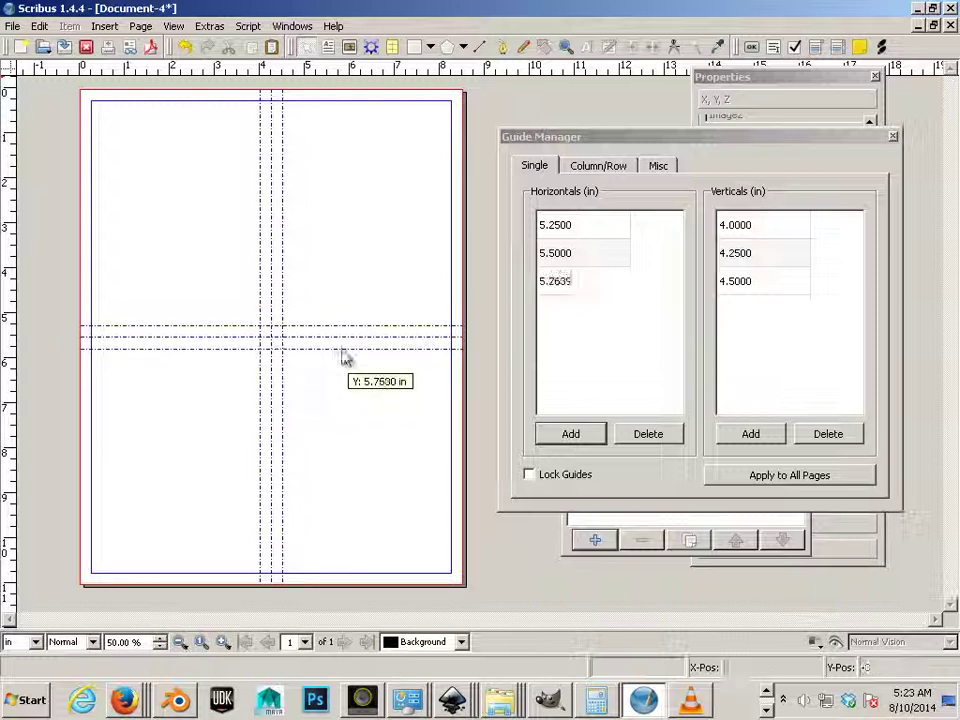
{"action": "double_click", "coordinate": [564, 289]}
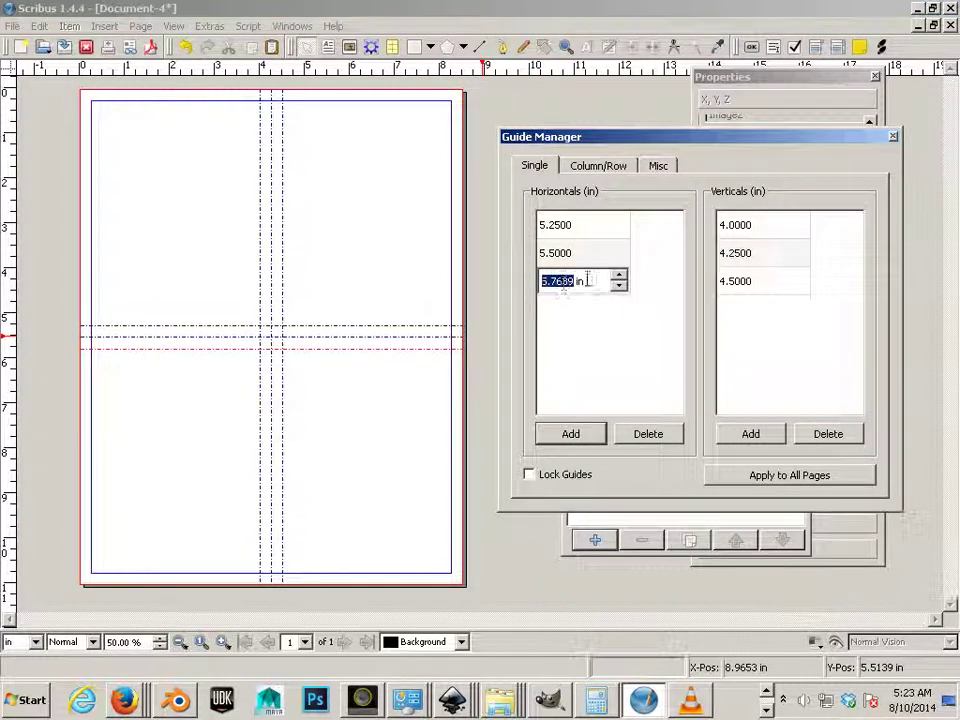
{"action": "type", "text": "5.75"}
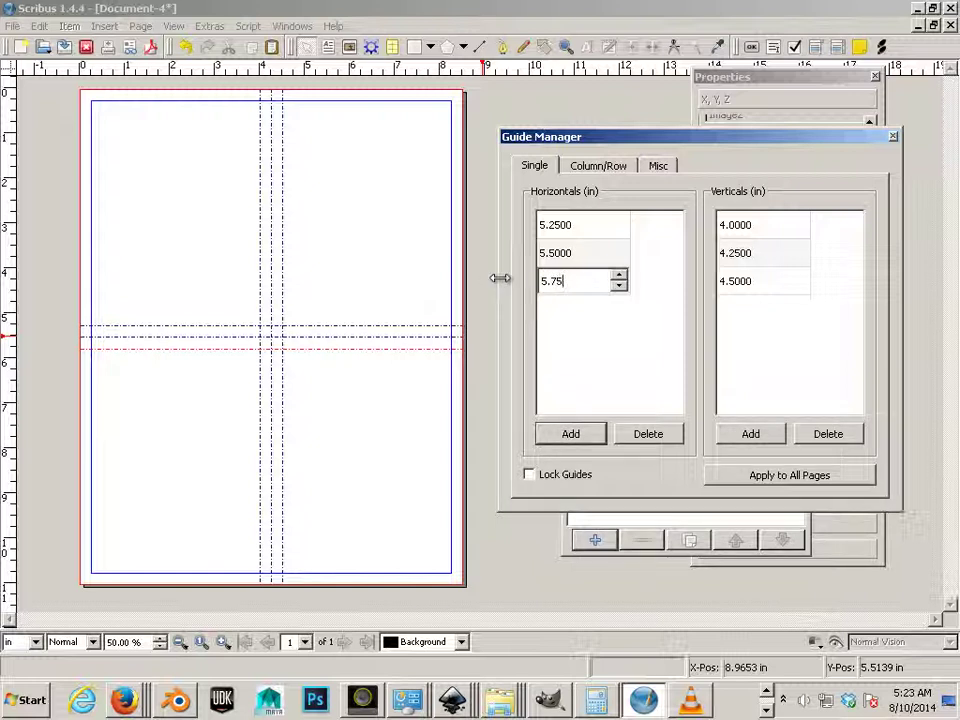
{"action": "key", "text": "Return"}
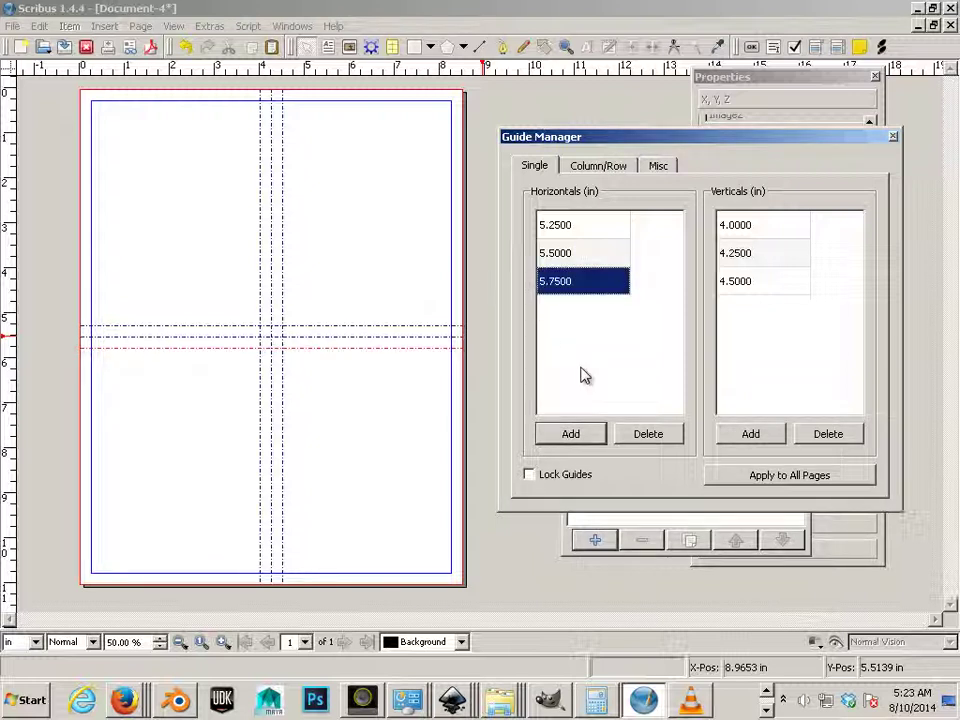
{"action": "left_click", "coordinate": [724, 476]}
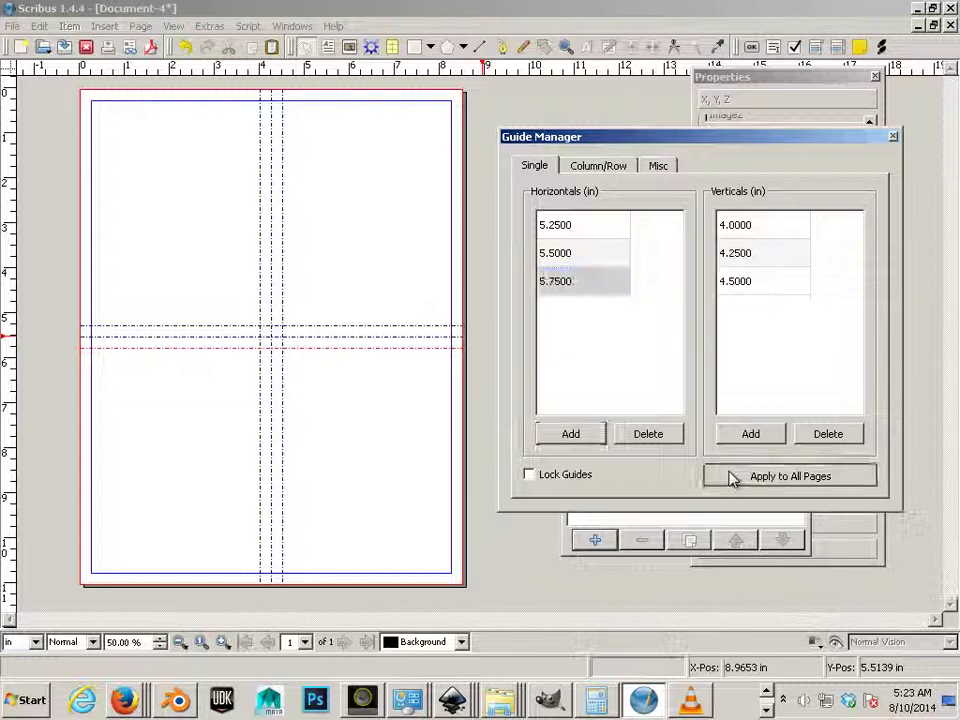
{"action": "left_click", "coordinate": [893, 136]}
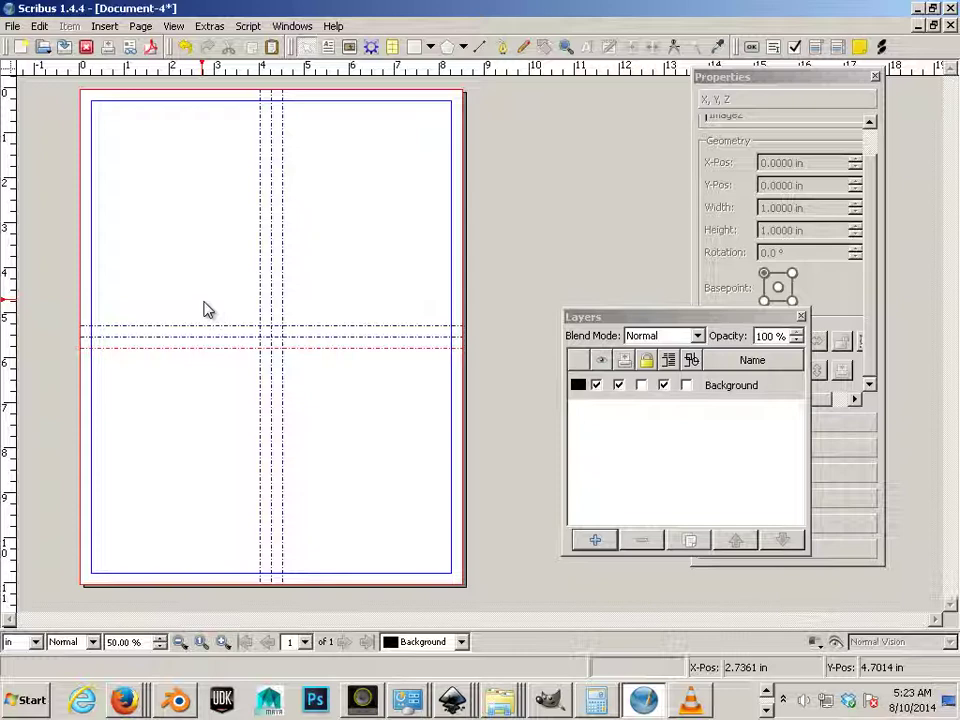
- Start saving the document as a new file and choose the Desktop folder as its location
{"action": "left_click", "coordinate": [13, 26]}
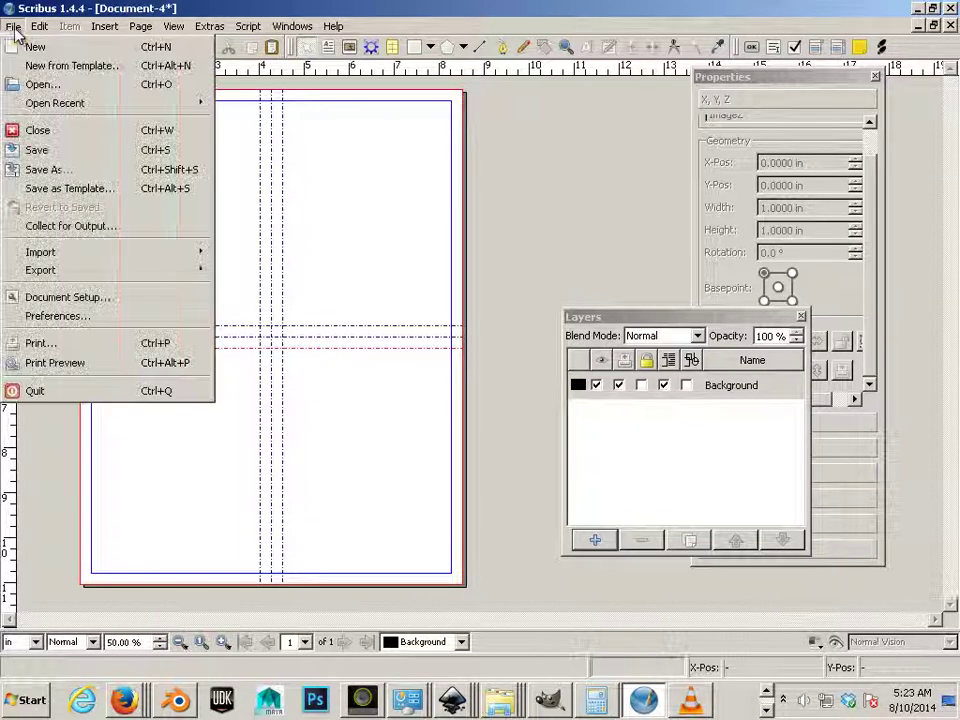
{"action": "left_click", "coordinate": [58, 171]}
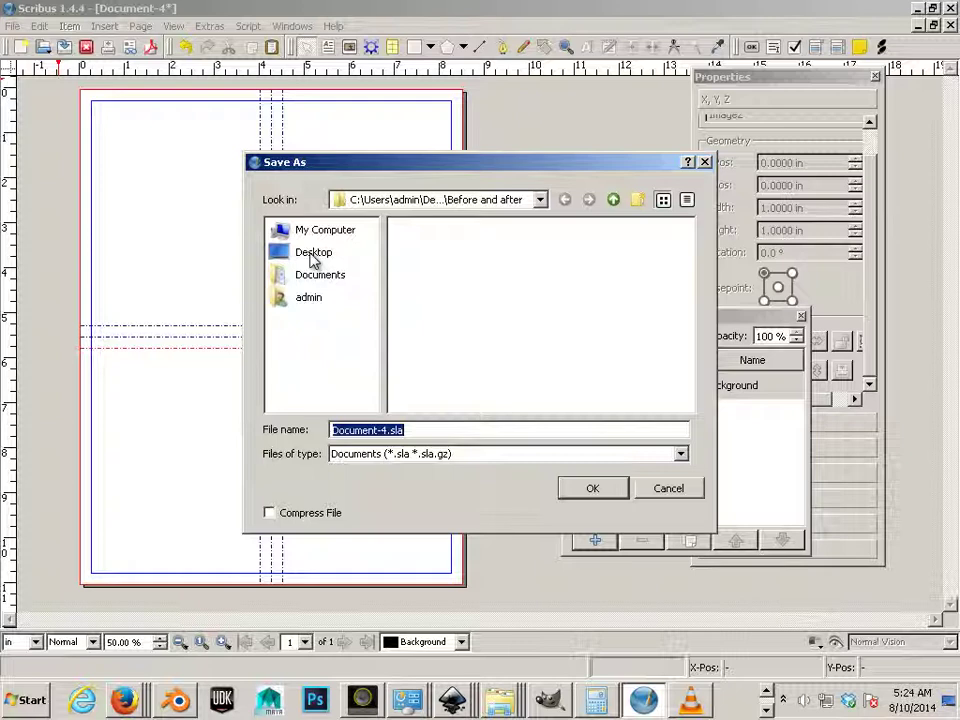
{"action": "left_click", "coordinate": [312, 257]}
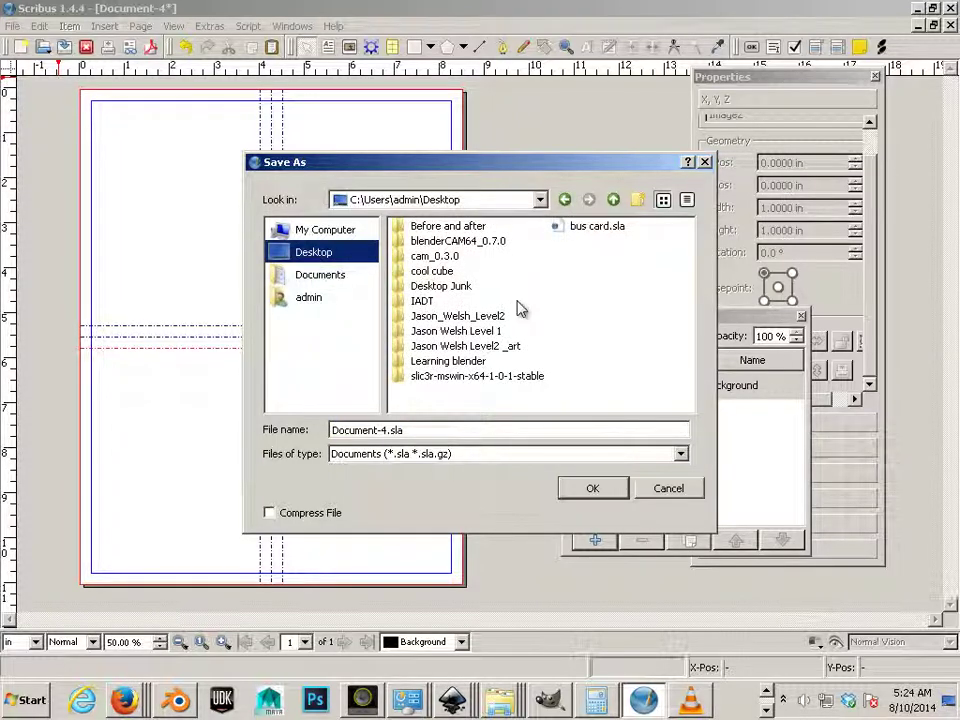
- Name the file with the author's full name followed by "_notepad_template", using underscores instead of spaces, and save it
{"action": "key", "text": "Tab"}
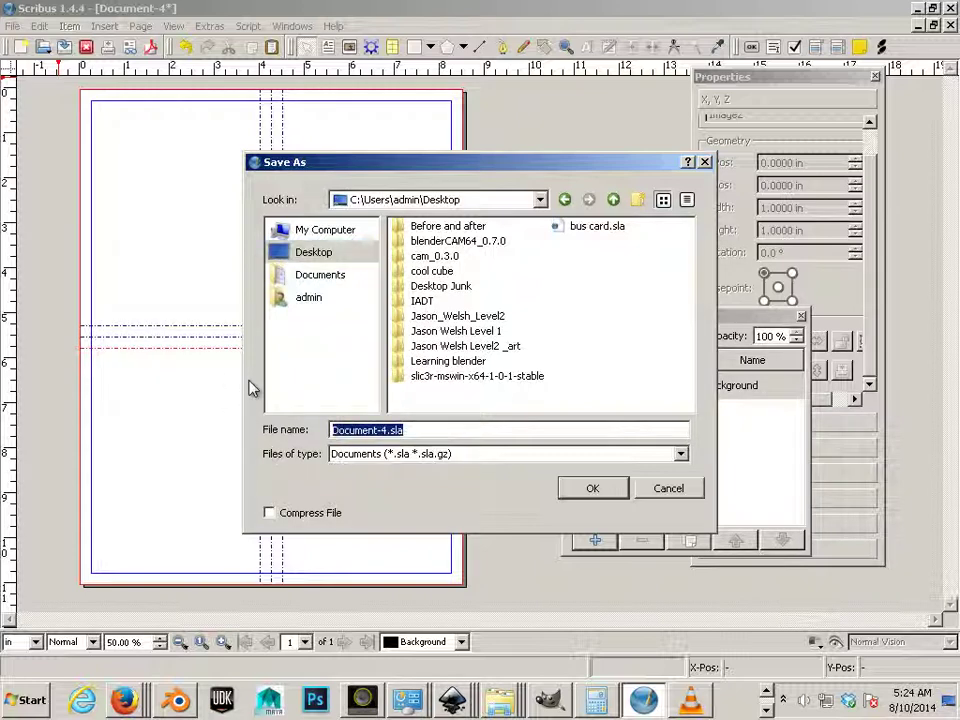
{"action": "type", "text": "note"}
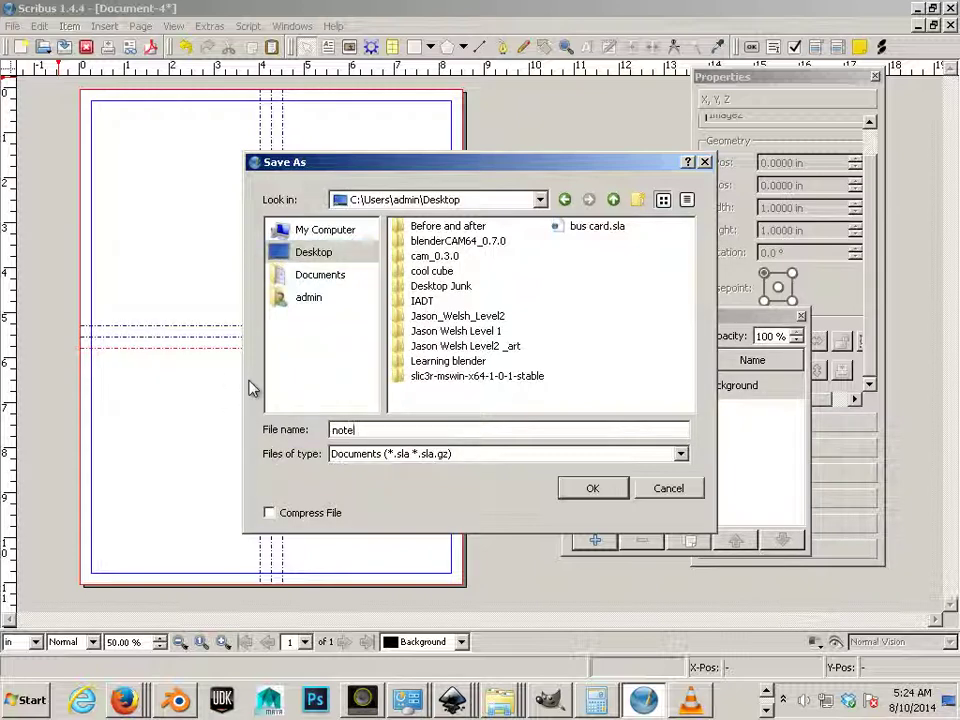
{"action": "type", "text": "pad"}
{"action": "key", "text": "Home"}
{"action": "type", "text": "Jason Welsh_"}
{"action": "key", "text": "Right"}
{"action": "key", "text": "Right"}
{"action": "key", "text": "Right"}
{"action": "key", "text": "Right"}
{"action": "key", "text": "Right"}
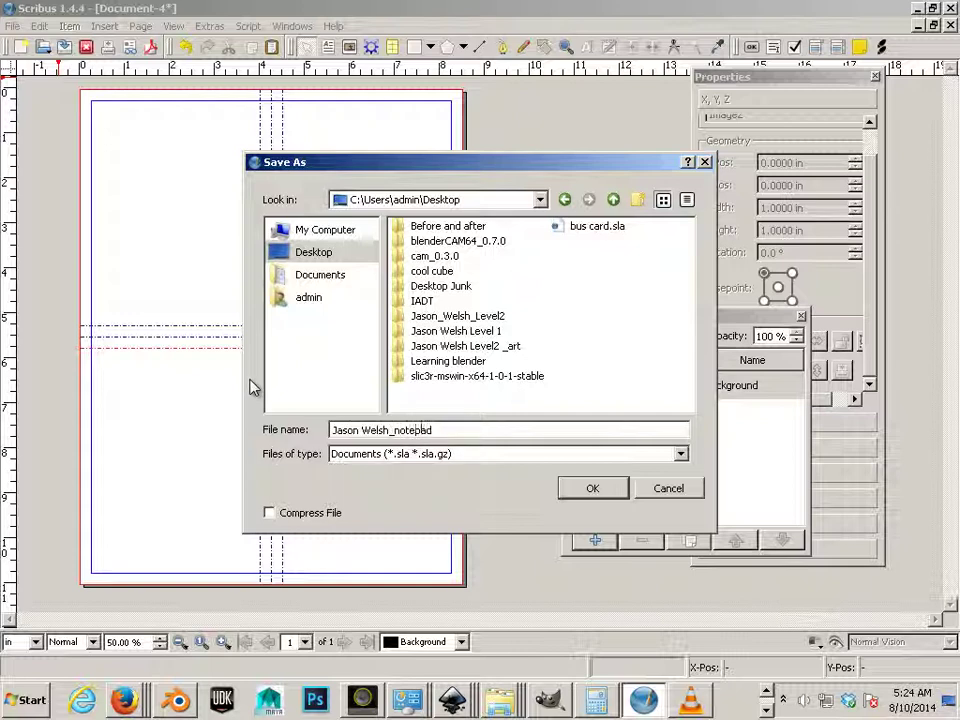
{"action": "key", "text": "Right"}
{"action": "key", "text": "Right"}
{"action": "type", "text": "_template"}
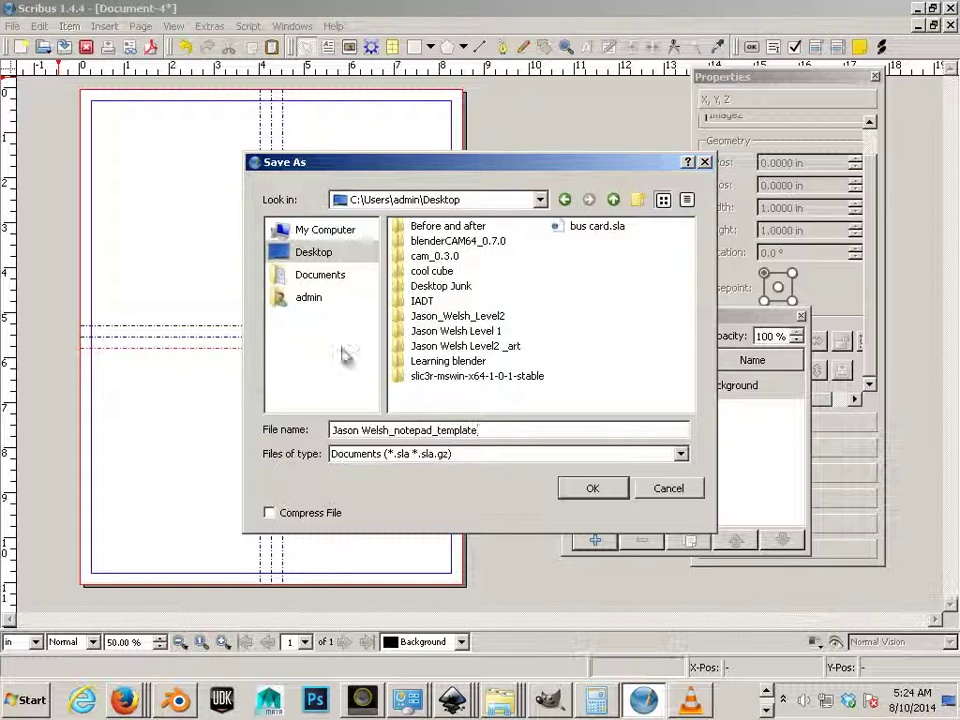
{"action": "key", "text": "ctrl+Left"}
{"action": "key", "text": "BackSpace"}
{"action": "type", "text": "_"}
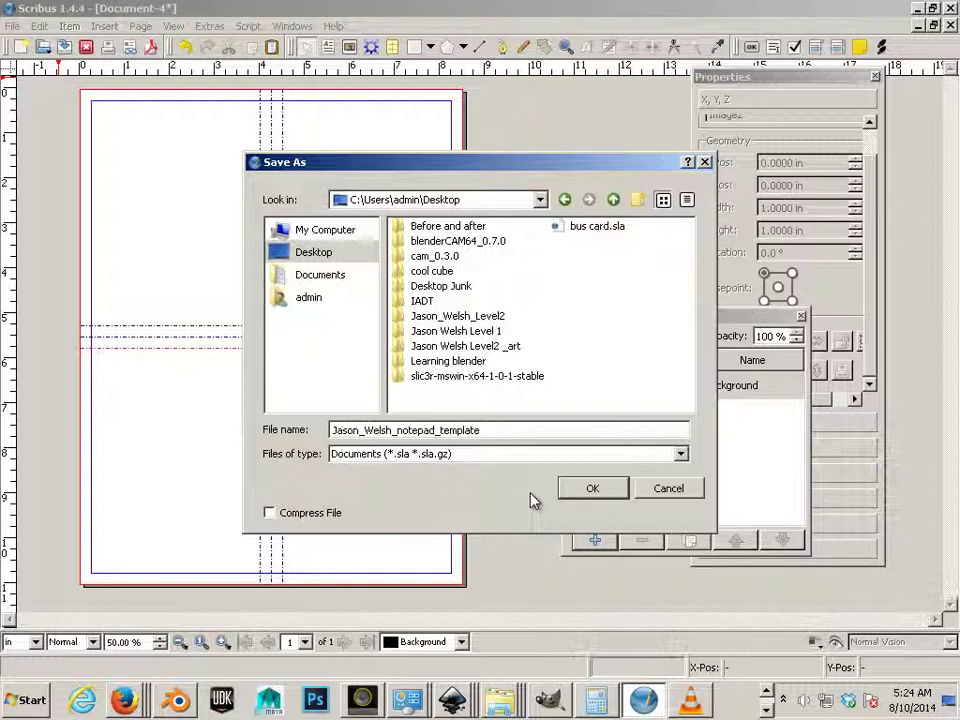
{"action": "double_click", "coordinate": [557, 438]}
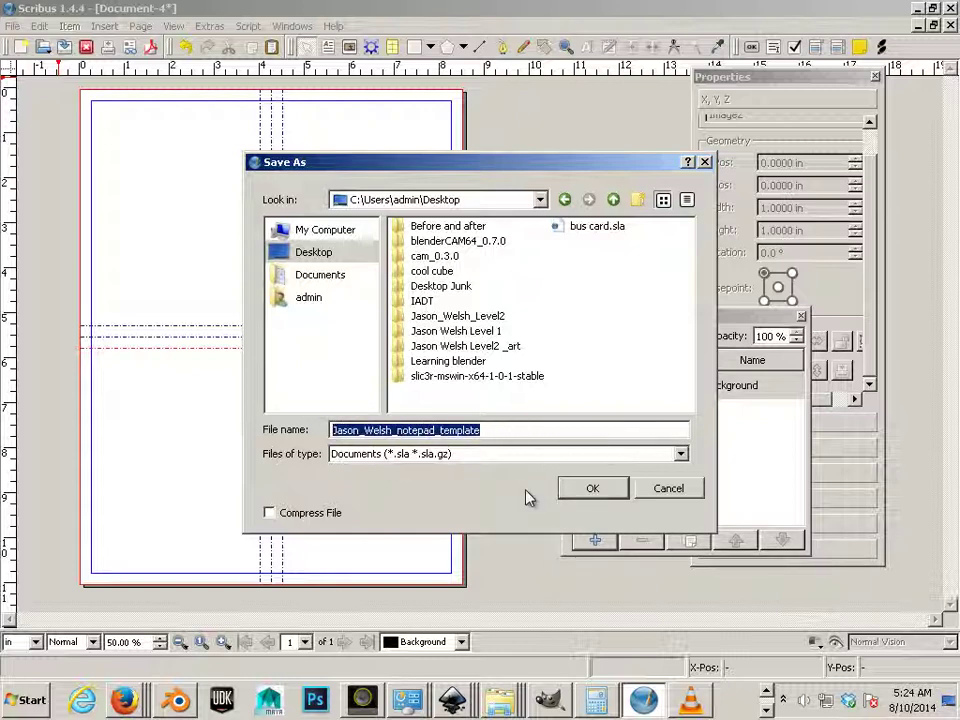
{"action": "left_click", "coordinate": [590, 487]}
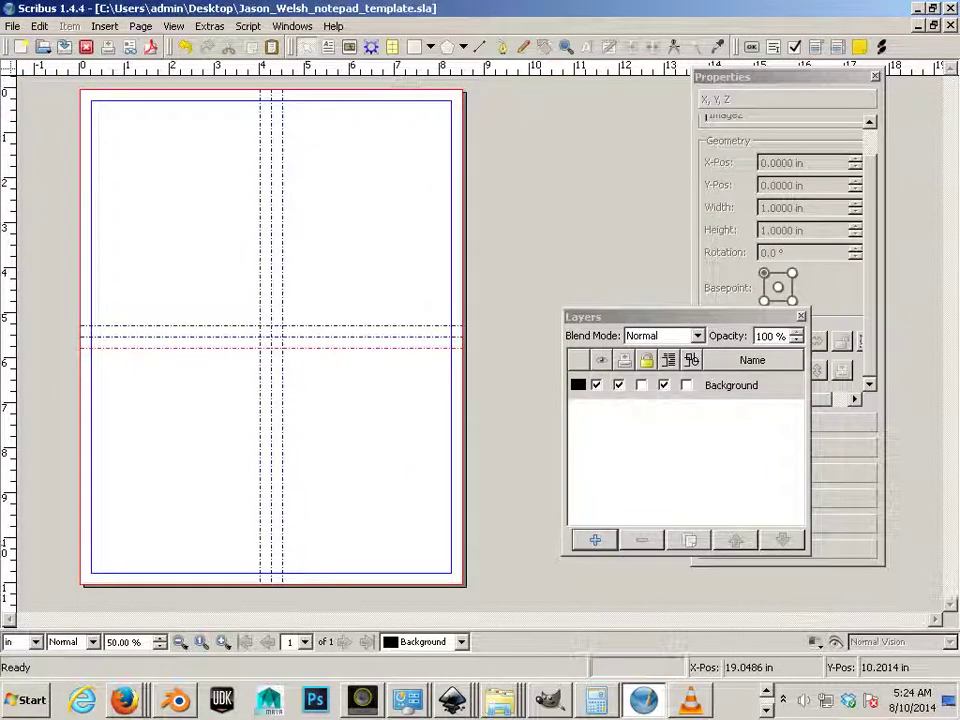